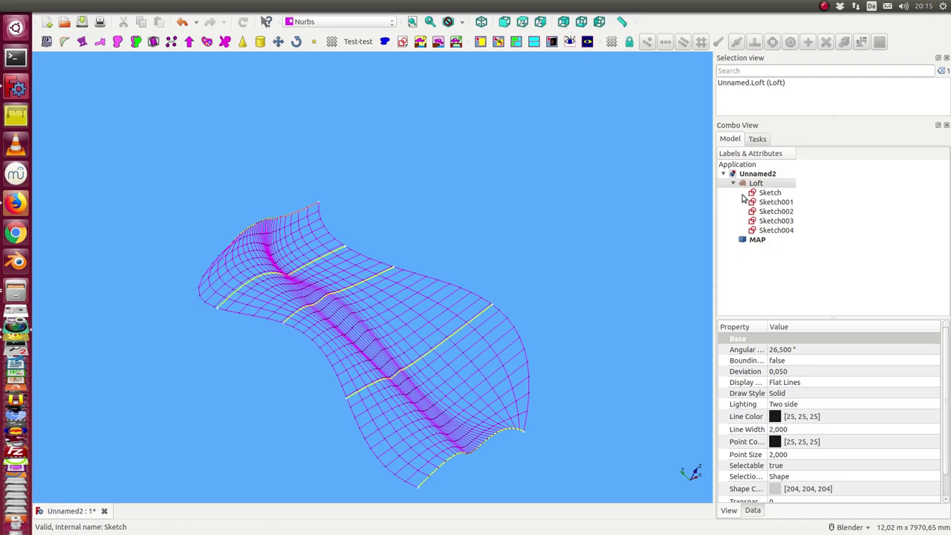
Open Sketch002 for editing, orbit around the profiles, then close it
{"action": "left_click", "coordinate": [773, 212]}
{"action": "double_click", "coordinate": [771, 213]}
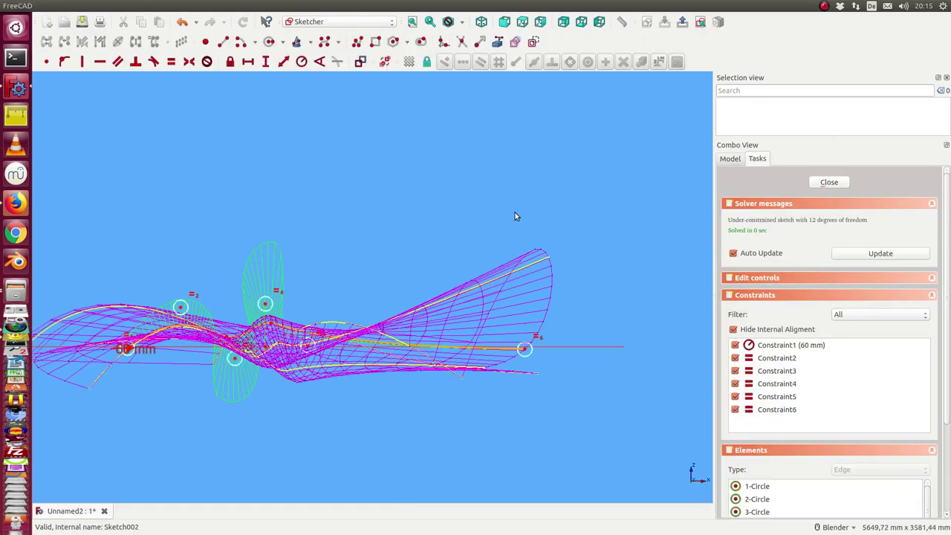
{"action": "mouse_move", "coordinate": [513, 215]}
{"action": "middle_mouse_down"}
{"action": "mouse_move", "coordinate": [518, 239]}
{"action": "mouse_move", "coordinate": [492, 260]}
{"action": "mouse_move", "coordinate": [529, 236]}
{"action": "middle_mouse_up"}
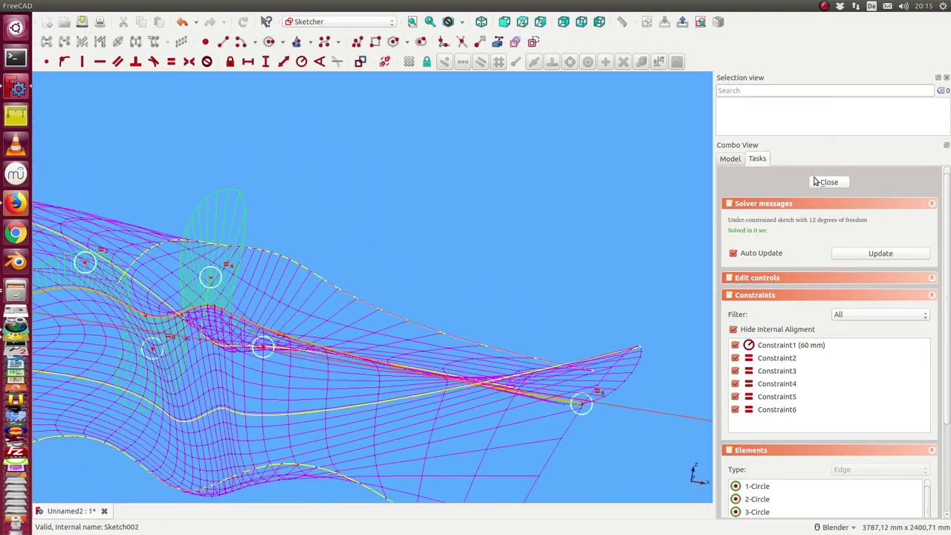
{"action": "left_click", "coordinate": [820, 181]}
Show the Loft, hide MAP and Sketch through Sketch004, and switch to front view
{"action": "left_click", "coordinate": [755, 186]}
{"action": "key", "text": "space"}
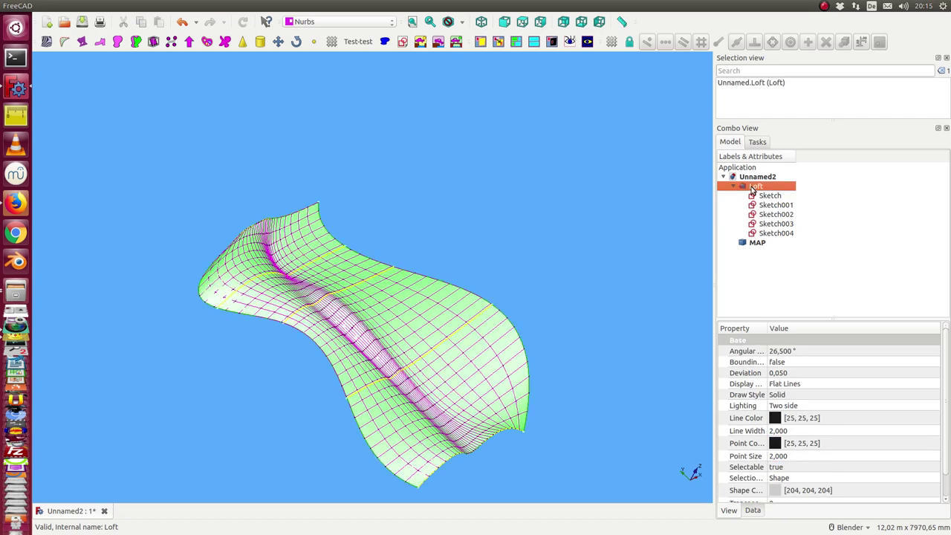
{"action": "left_click", "coordinate": [757, 243]}
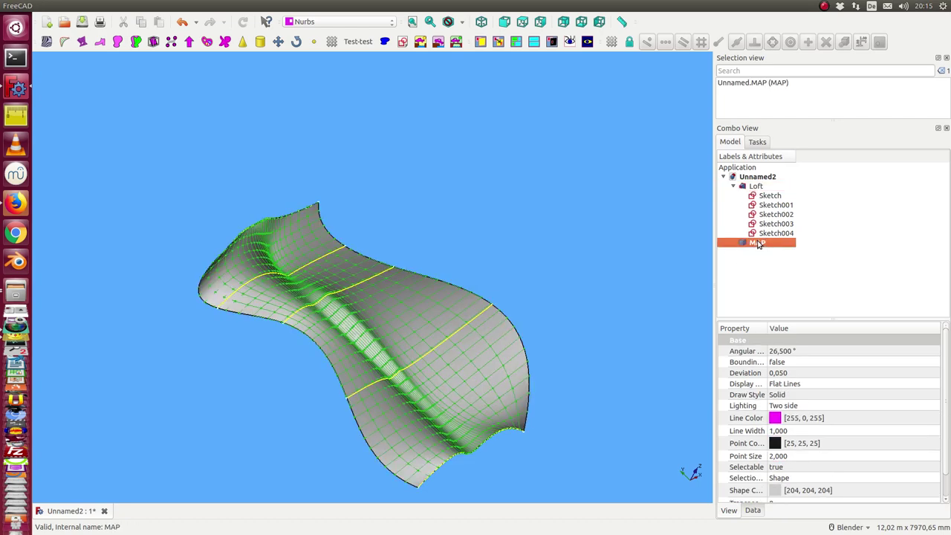
{"action": "key", "text": "space"}
{"action": "left_click", "coordinate": [760, 197]}
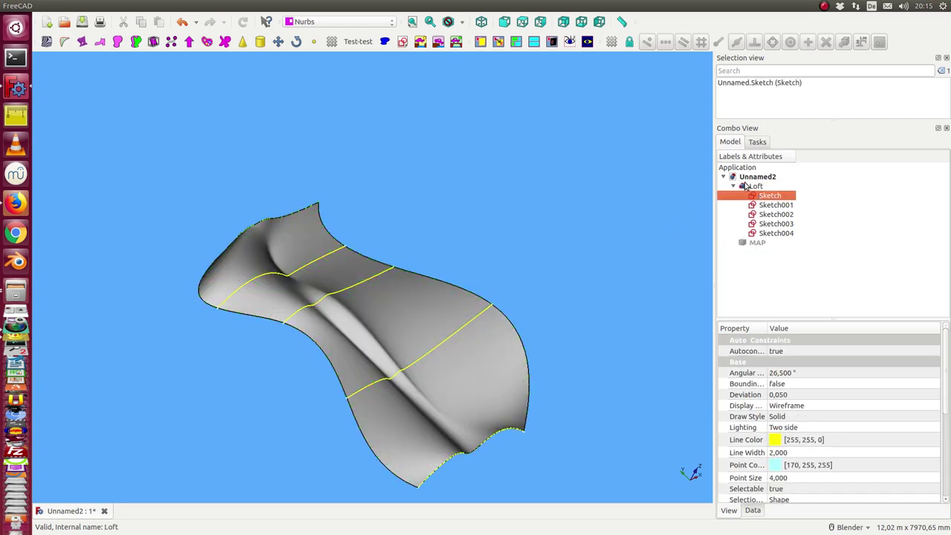
{"action": "key", "text": "shift+Down"}
{"action": "key", "text": "shift+Down"}
{"action": "key", "text": "shift+Down"}
{"action": "key", "text": "shift+Down"}
{"action": "key", "text": "space"}
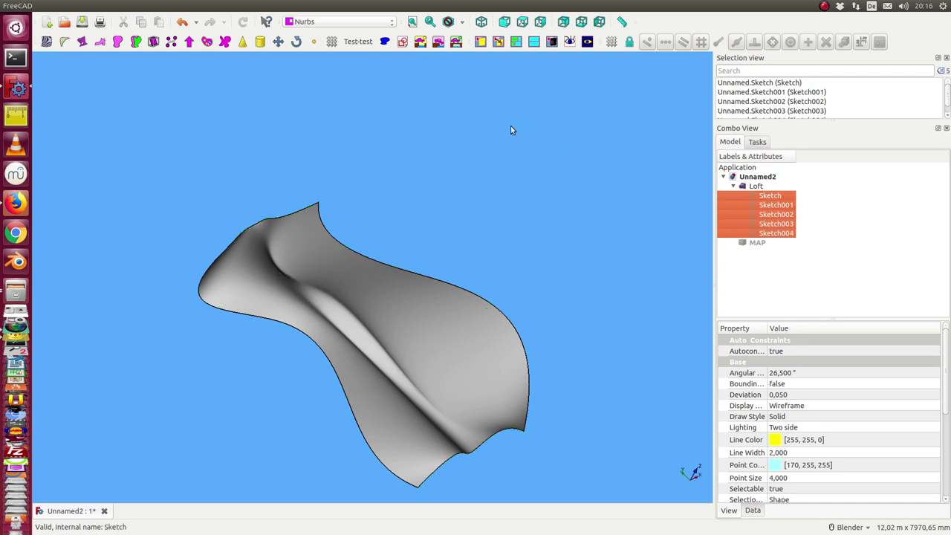
{"action": "key", "text": "1"}
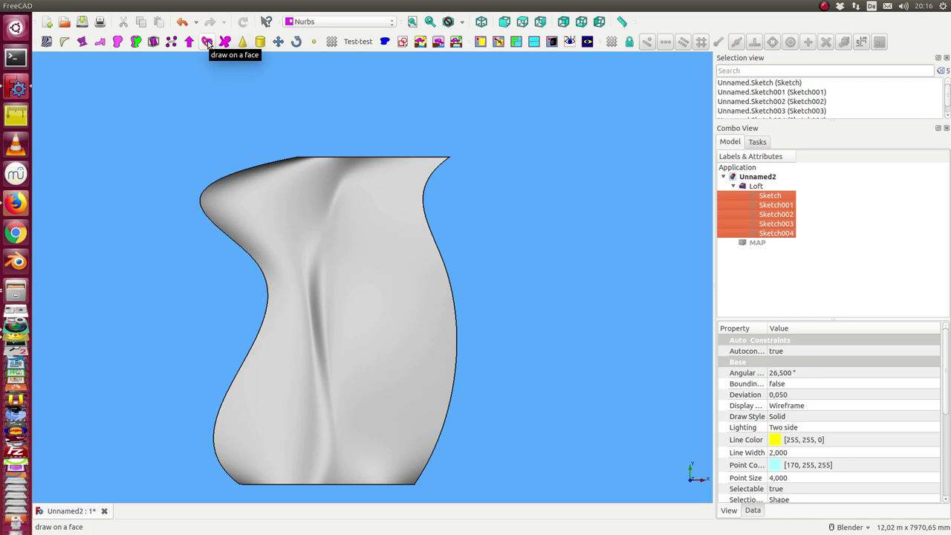
Draw a small freehand loop on the lower-right of the loft face and apply it
{"action": "left_click", "coordinate": [304, 174]}
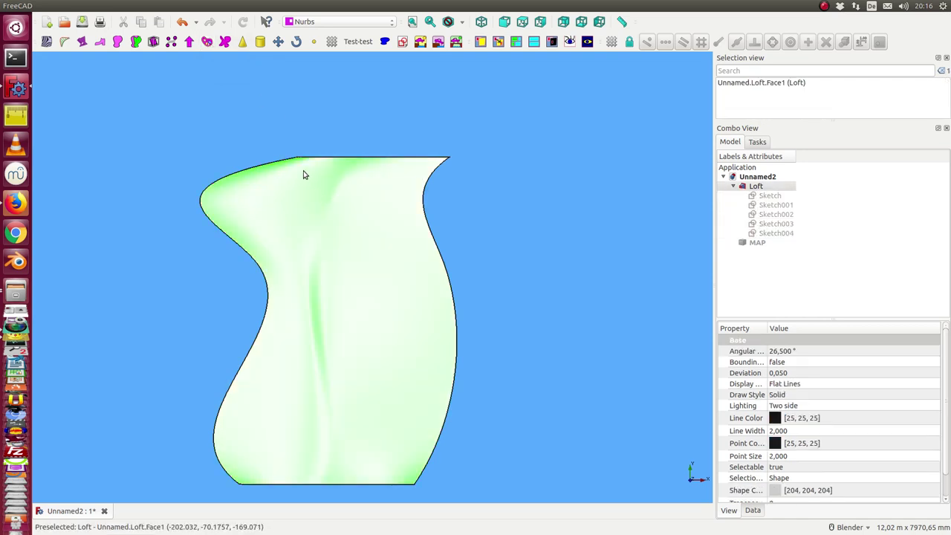
{"action": "left_click", "coordinate": [223, 42]}
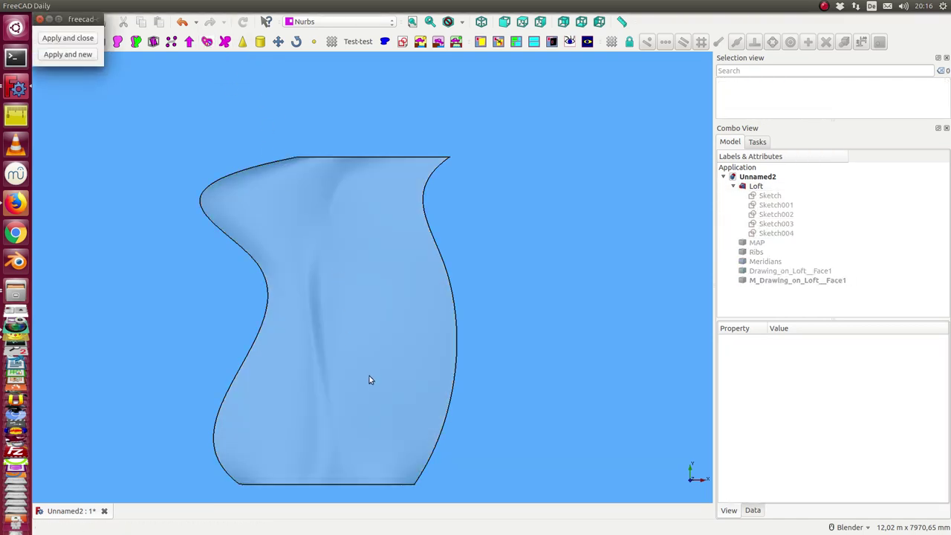
{"action": "mouse_move", "coordinate": [370, 381]}
{"action": "left_mouse_down"}
{"action": "mouse_move", "coordinate": [395, 375]}
{"action": "mouse_move", "coordinate": [391, 359]}
{"action": "mouse_move", "coordinate": [367, 358]}
{"action": "mouse_move", "coordinate": [363, 375]}
{"action": "mouse_move", "coordinate": [380, 379]}
{"action": "left_mouse_up"}
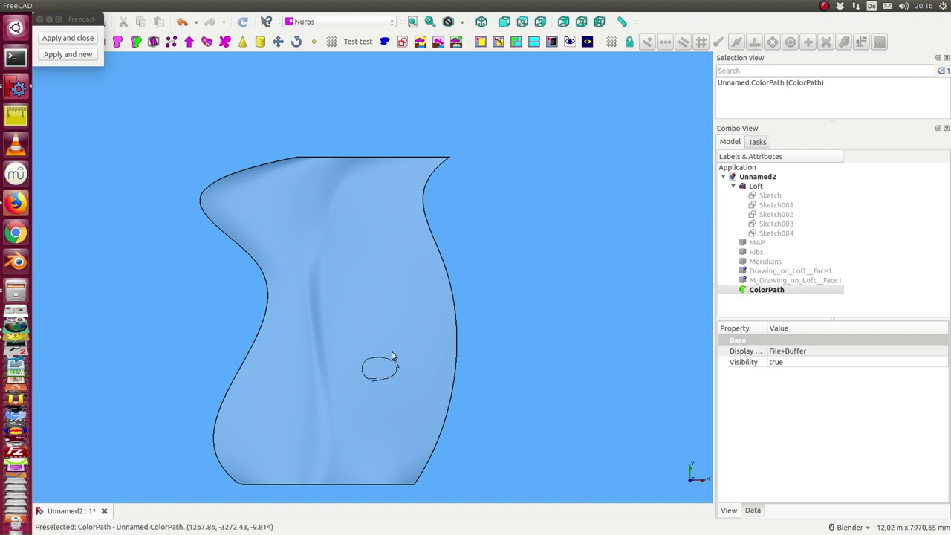
{"action": "left_click", "coordinate": [68, 38]}
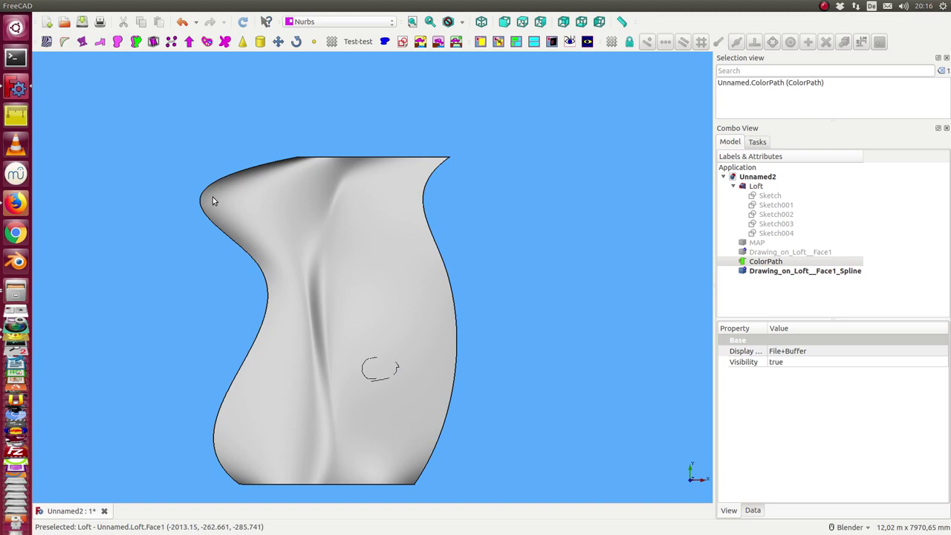
{"action": "left_click", "coordinate": [767, 253]}
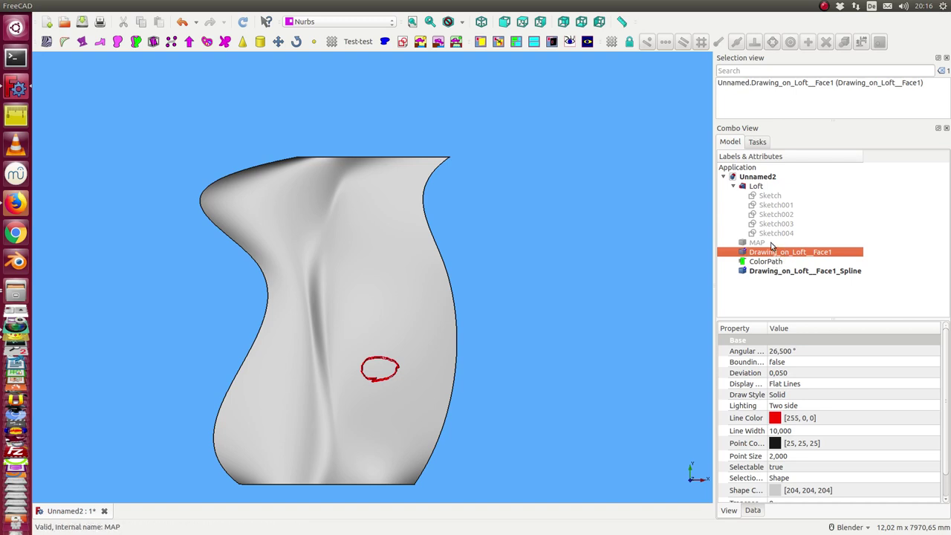
{"action": "left_click", "coordinate": [757, 187]}
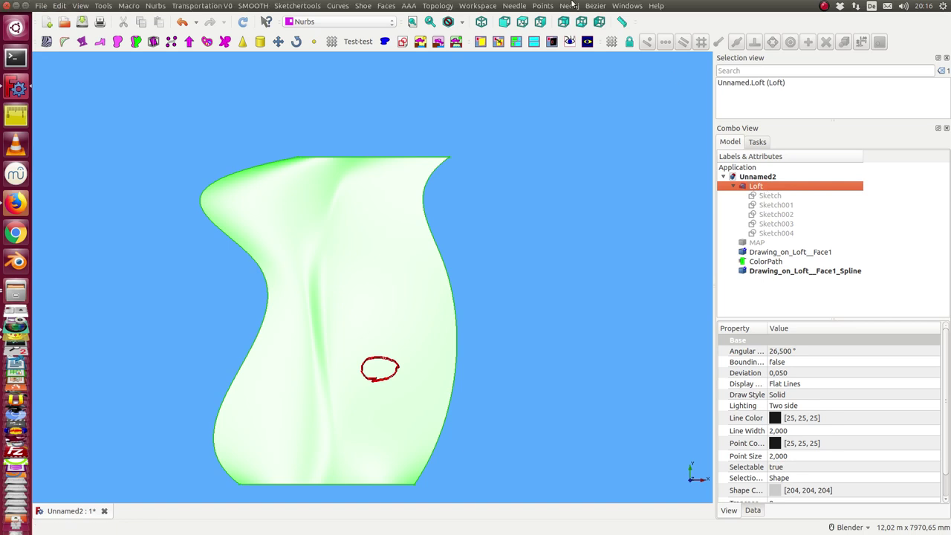
Convert the Loft with BSpline To Bezier Surface into jj2 and inspect it from several angles
{"action": "left_click", "coordinate": [597, 6]}
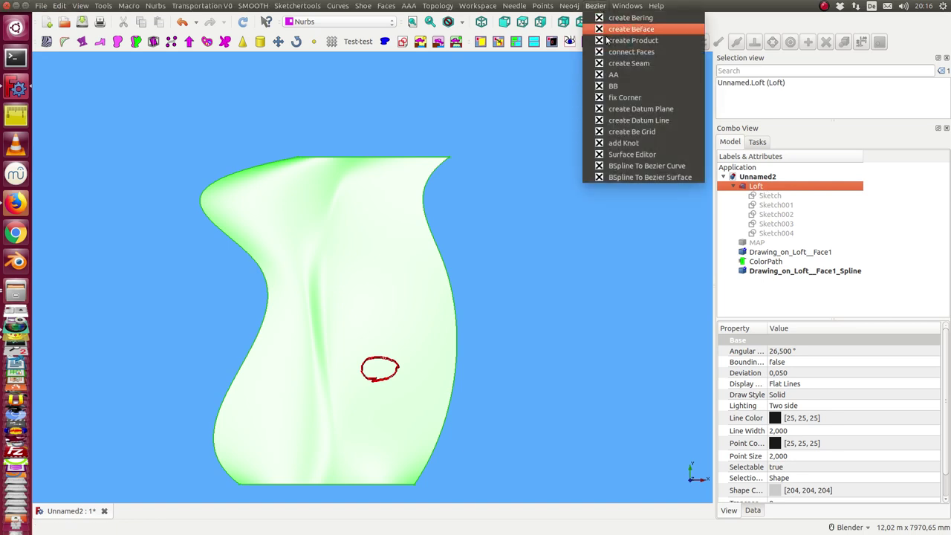
{"action": "left_click", "coordinate": [631, 177]}
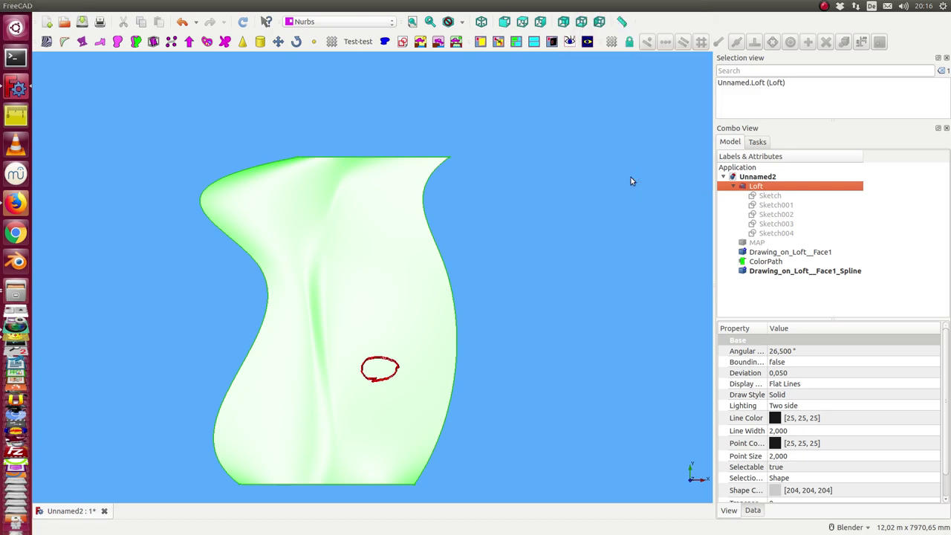
{"action": "middle_click_drag", "start_coordinate": [354, 410], "coordinate": [475, 293]}
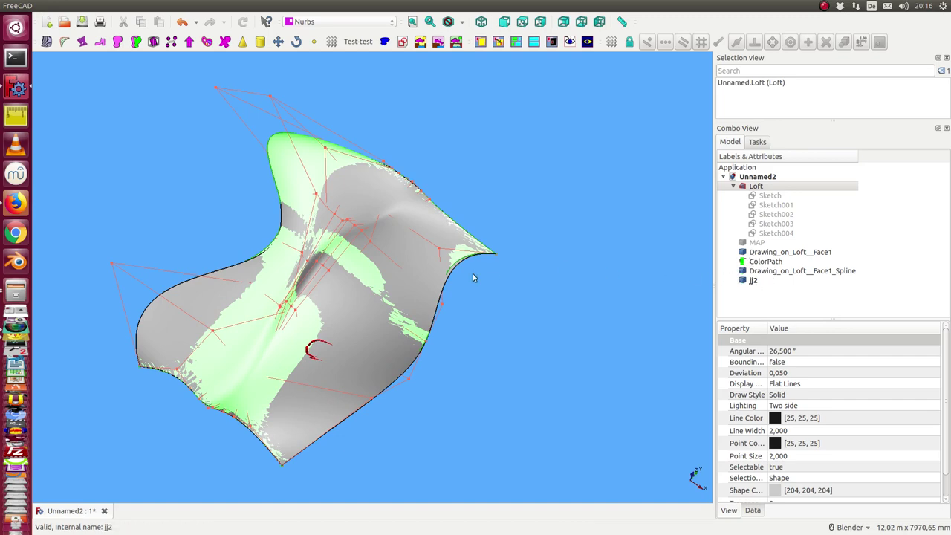
{"action": "middle_click_drag", "start_coordinate": [513, 344], "coordinate": [518, 312]}
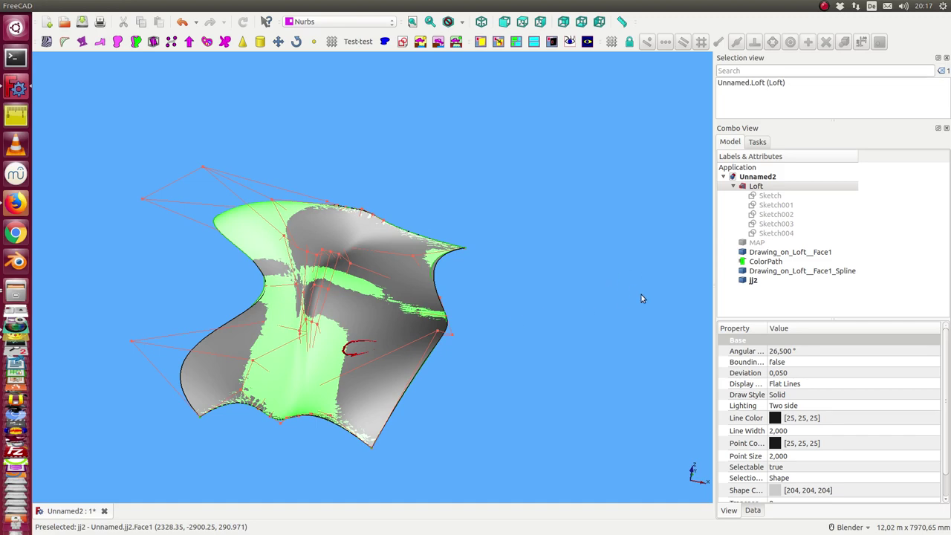
{"action": "middle_click_drag", "start_coordinate": [439, 282], "coordinate": [431, 223]}
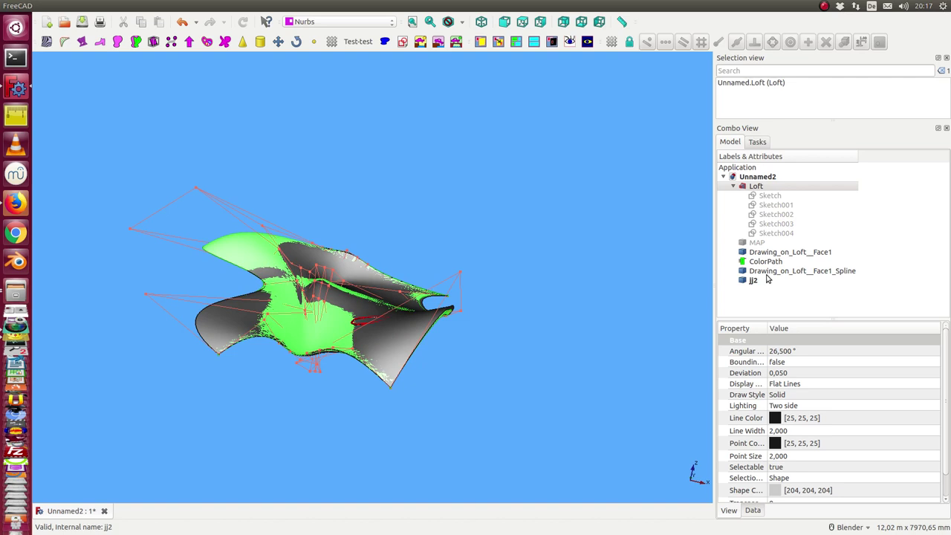
Hide the Loft and set jj2's Control property to false
{"action": "left_click", "coordinate": [757, 188]}
{"action": "key", "text": "space"}
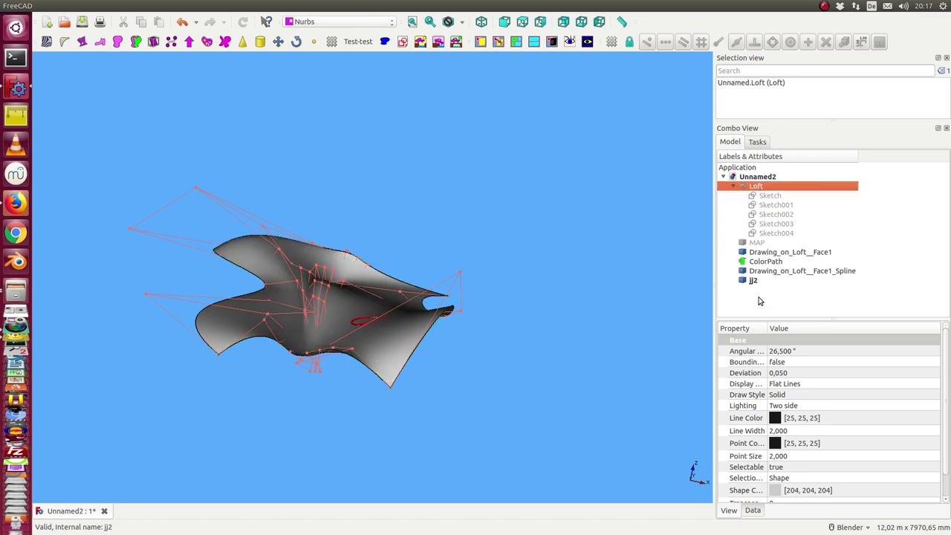
{"action": "left_click", "coordinate": [754, 281]}
{"action": "left_click", "coordinate": [813, 374]}
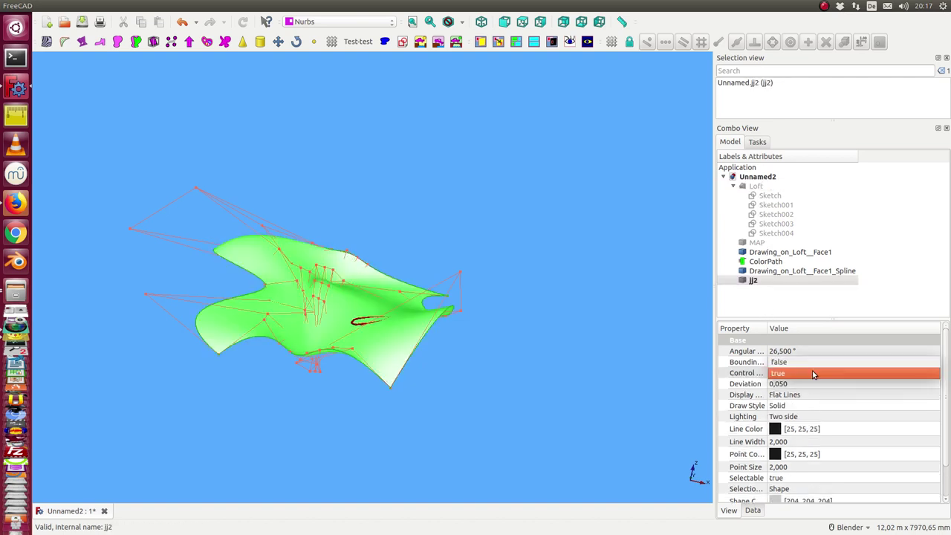
{"action": "left_click", "coordinate": [808, 364]}
{"action": "middle_click_drag", "start_coordinate": [662, 287], "coordinate": [617, 329]}
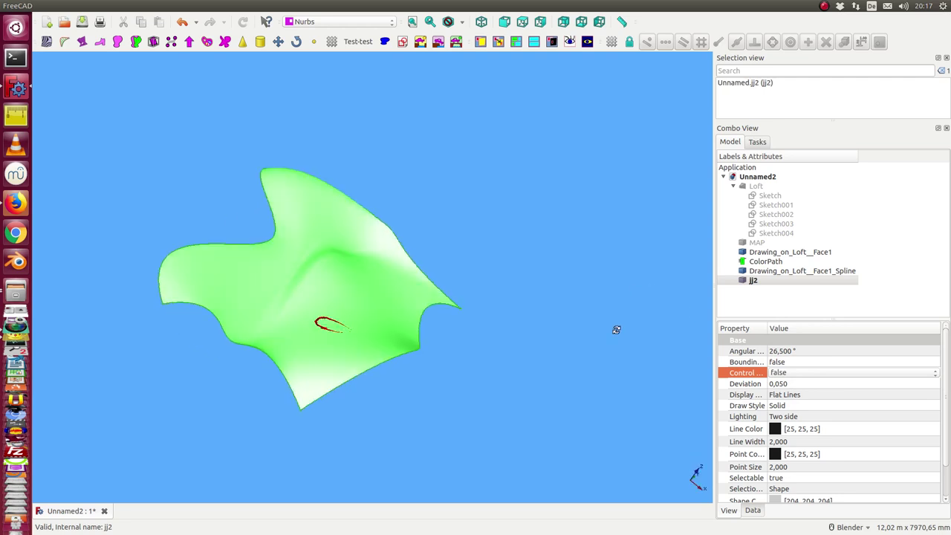
{"action": "key", "text": "1"}
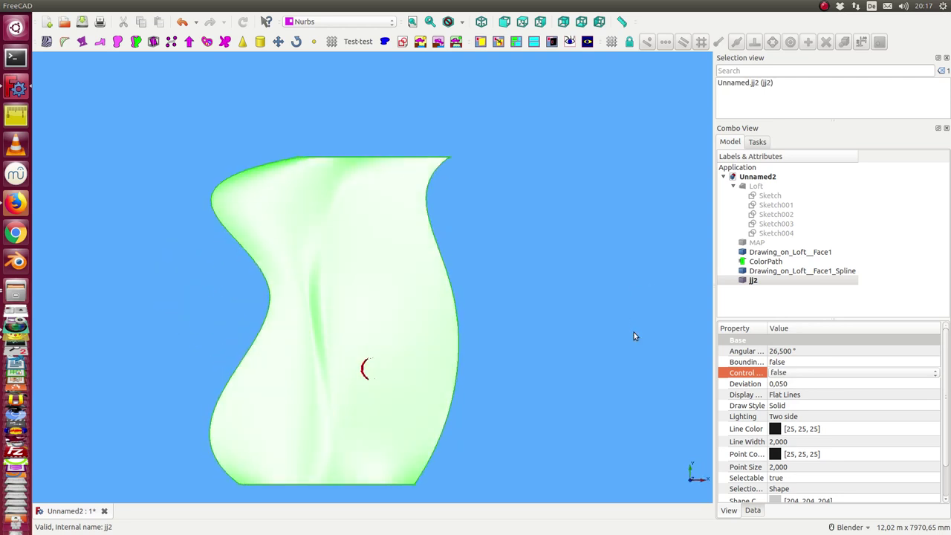
{"action": "left_click", "coordinate": [614, 333]}
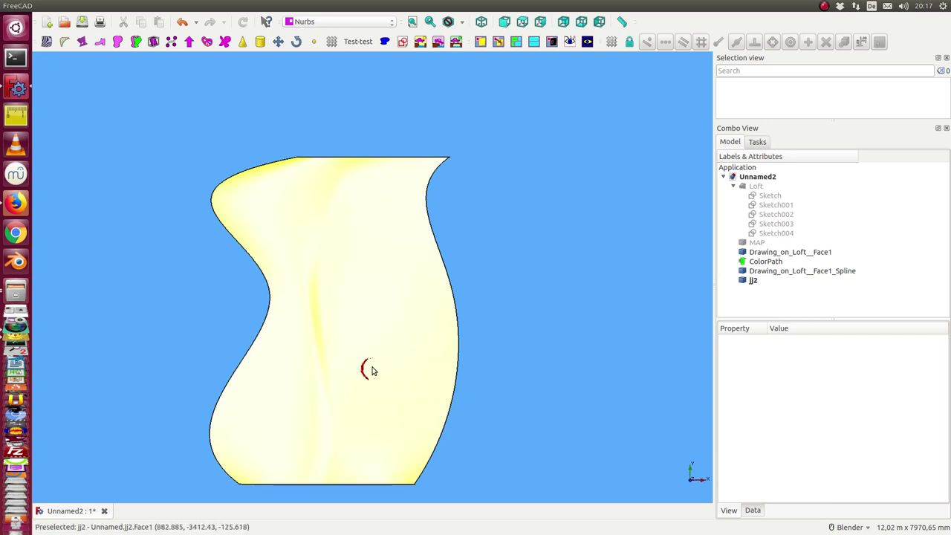
Set jj2's Transparency to 60
{"action": "left_click", "coordinate": [403, 346]}
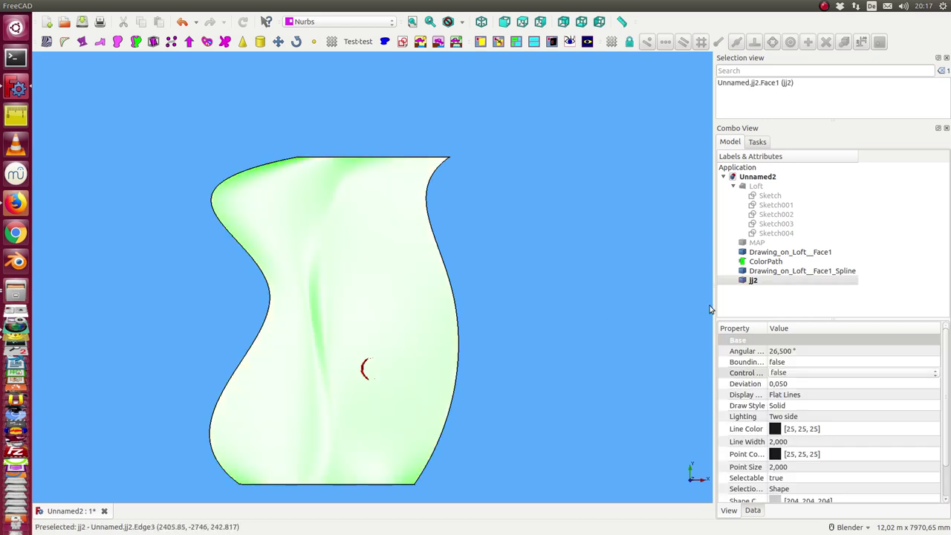
{"action": "scroll", "coordinate": [810, 474], "scroll_direction": "down", "scroll_amount": 1}
{"action": "left_click", "coordinate": [798, 480]}
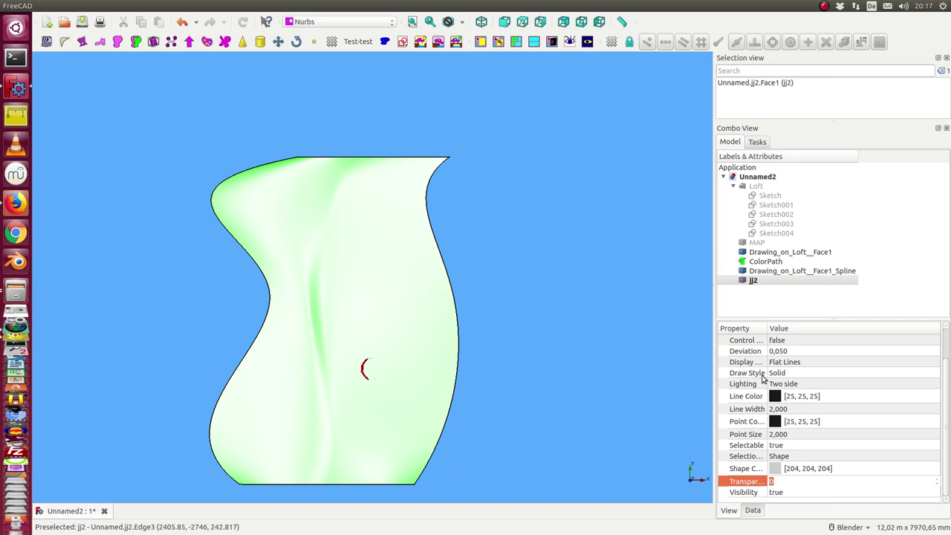
{"action": "type", "text": "60"}
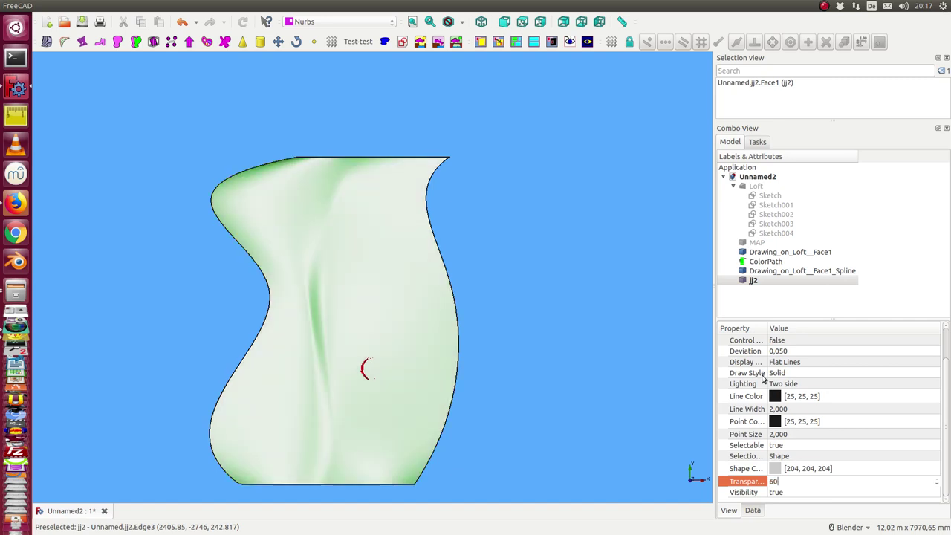
{"action": "left_click", "coordinate": [675, 312]}
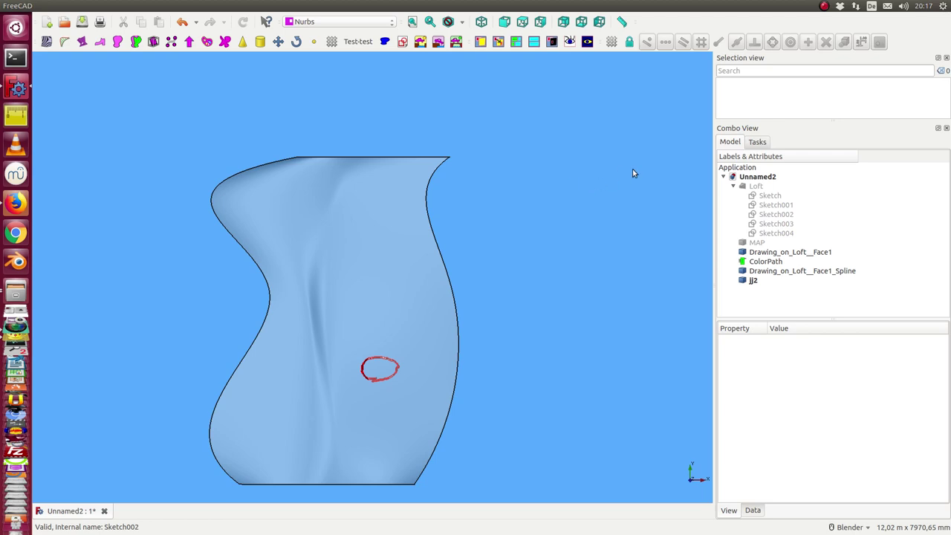
{"action": "mouse_move", "coordinate": [541, 4]}
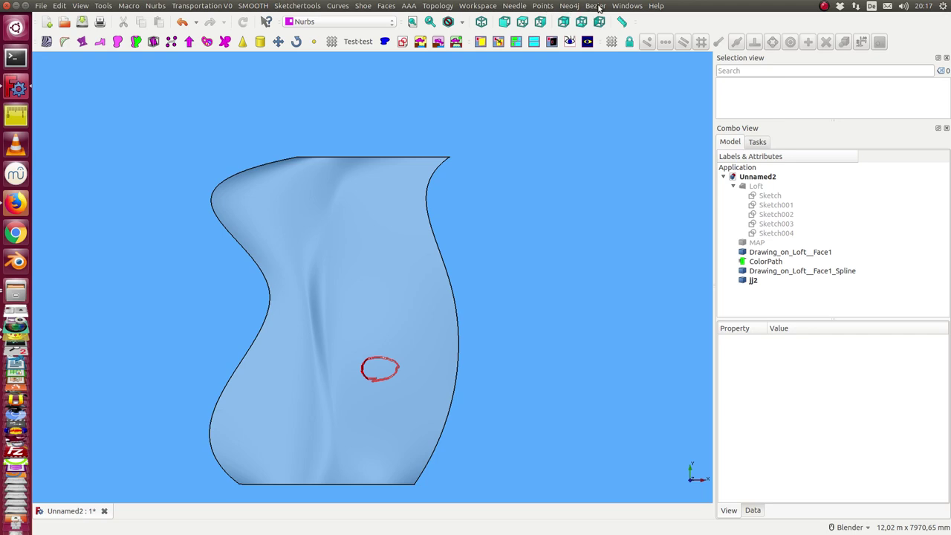
Start knot insertion on jj2 and add a first v-direction knot lower on the vase
{"action": "left_click", "coordinate": [753, 281]}
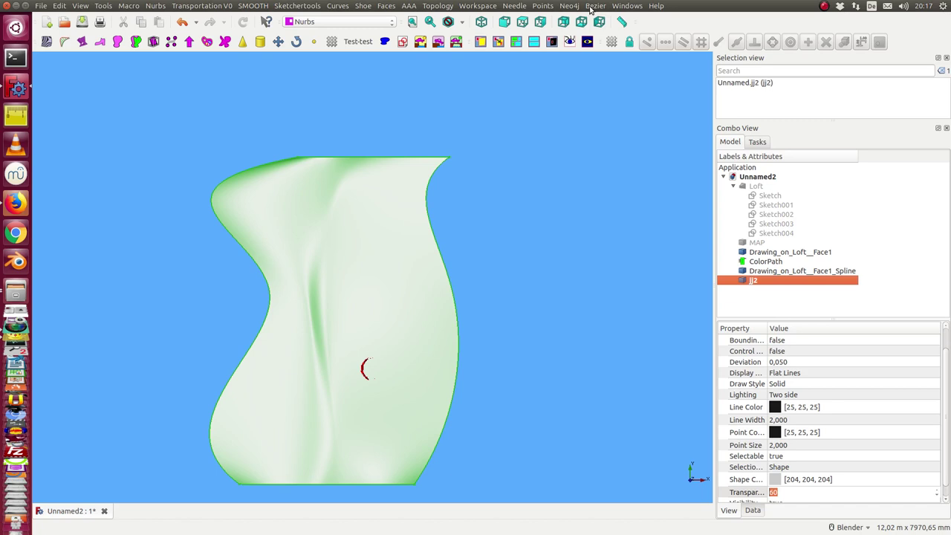
{"action": "left_click", "coordinate": [594, 6]}
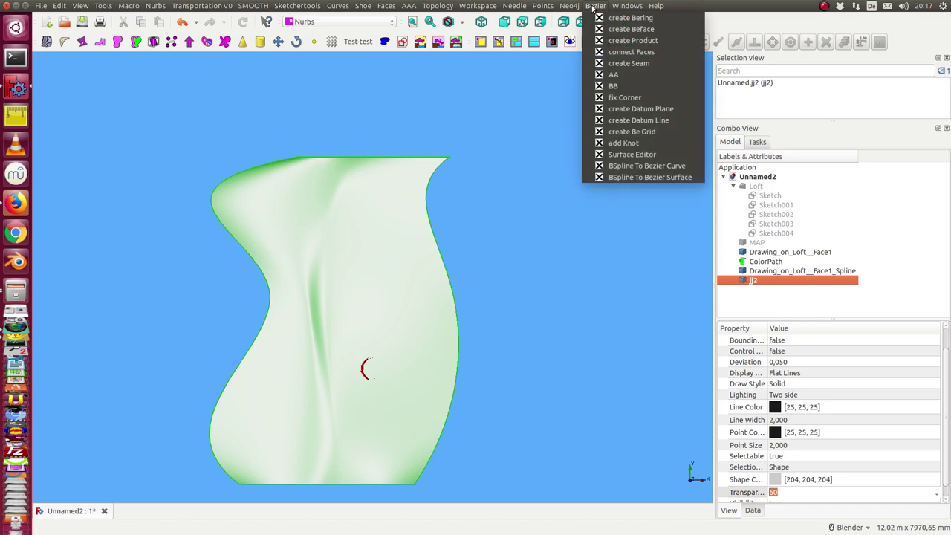
{"action": "left_click", "coordinate": [622, 144]}
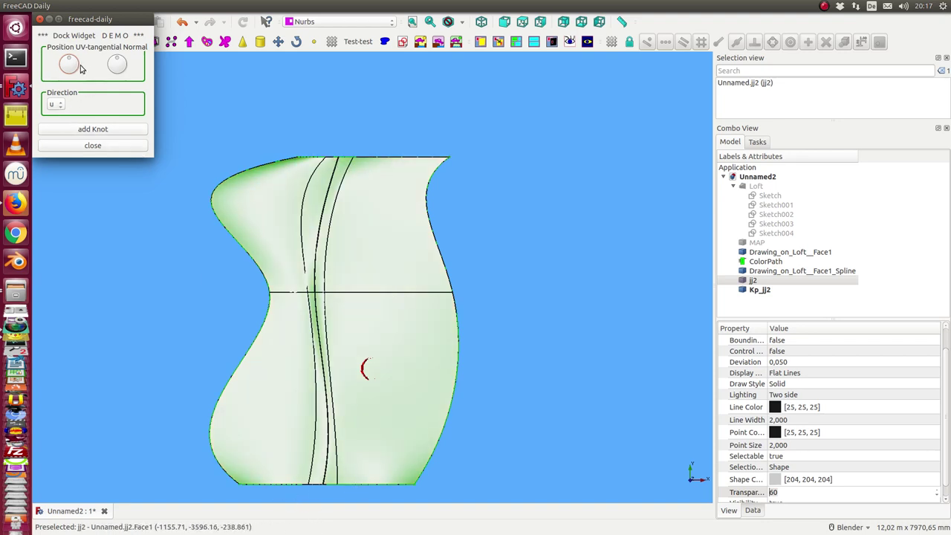
{"action": "left_click", "coordinate": [62, 107]}
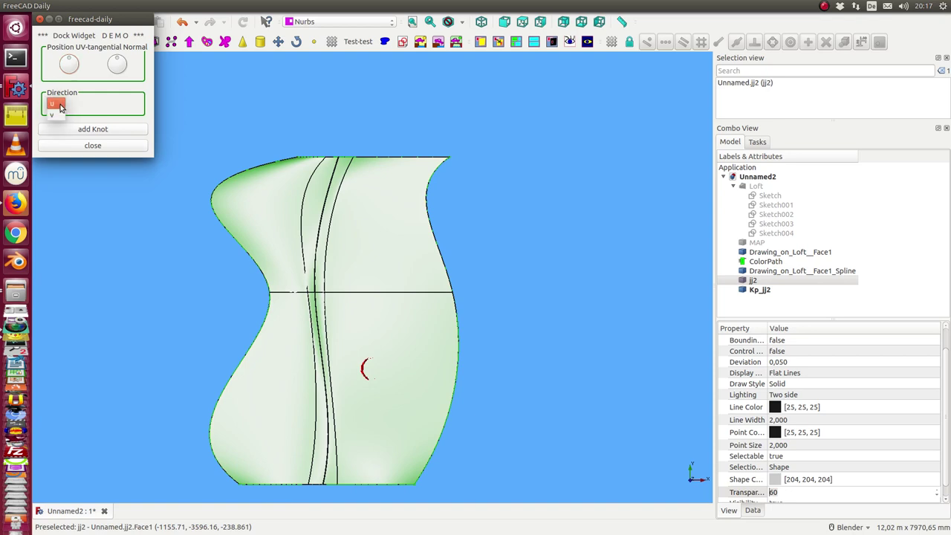
{"action": "left_click", "coordinate": [61, 117]}
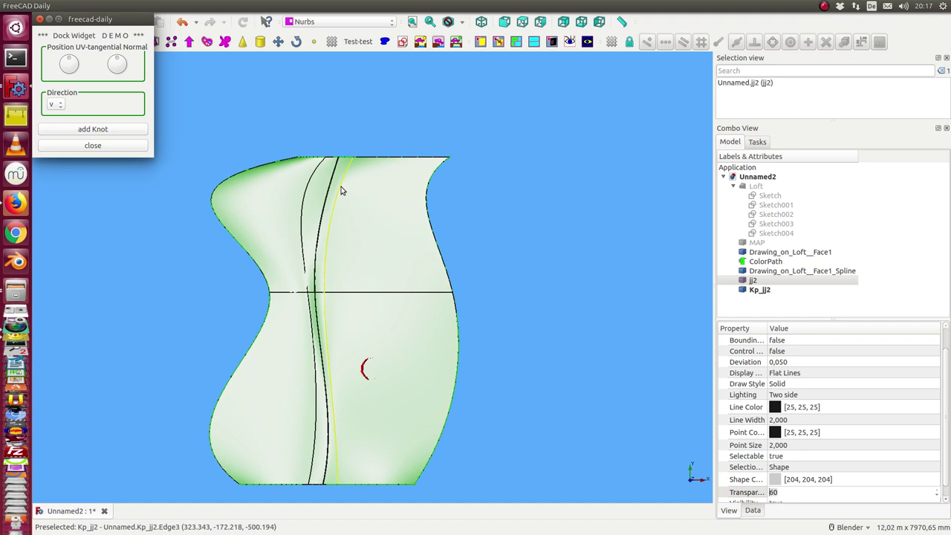
{"action": "left_click_drag", "start_coordinate": [117, 61], "coordinate": [124, 65]}
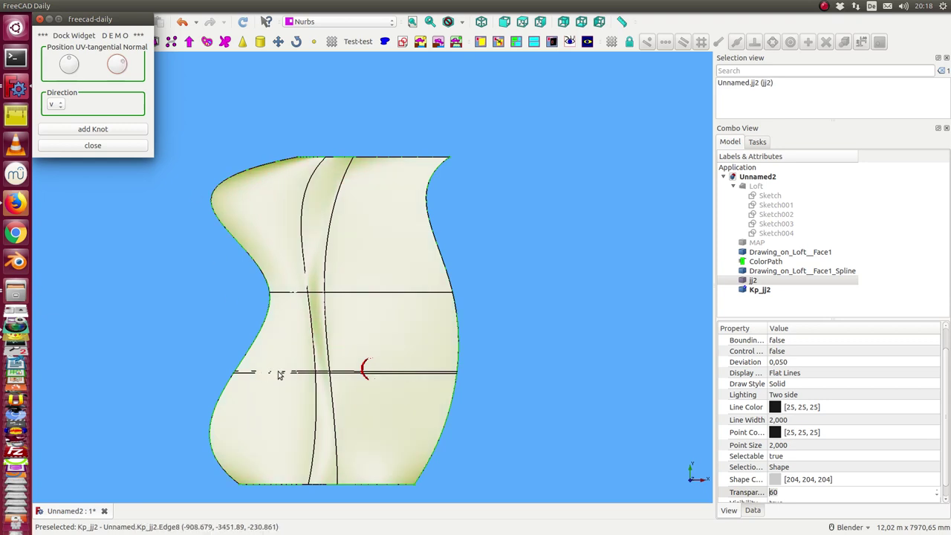
{"action": "scroll", "coordinate": [376, 387], "scroll_direction": "up", "scroll_amount": 2}
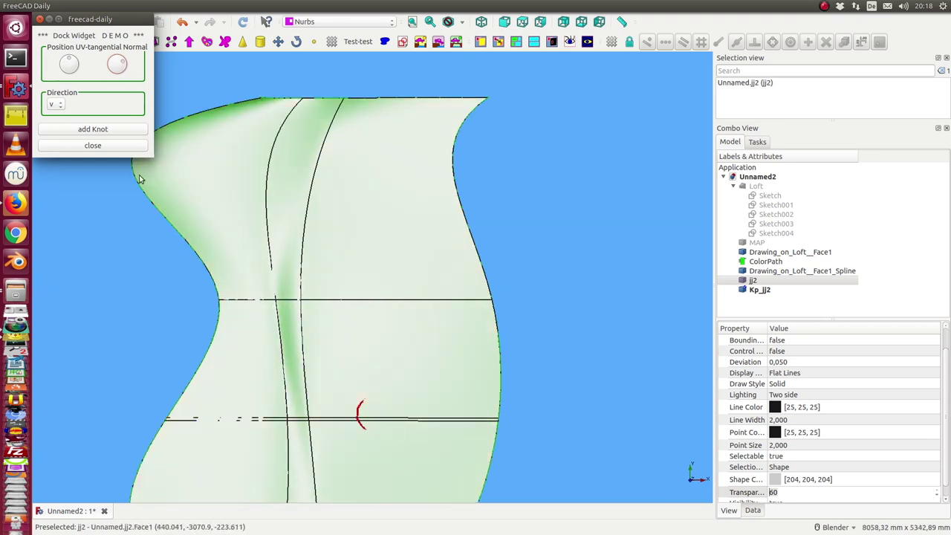
{"action": "left_click", "coordinate": [89, 130]}
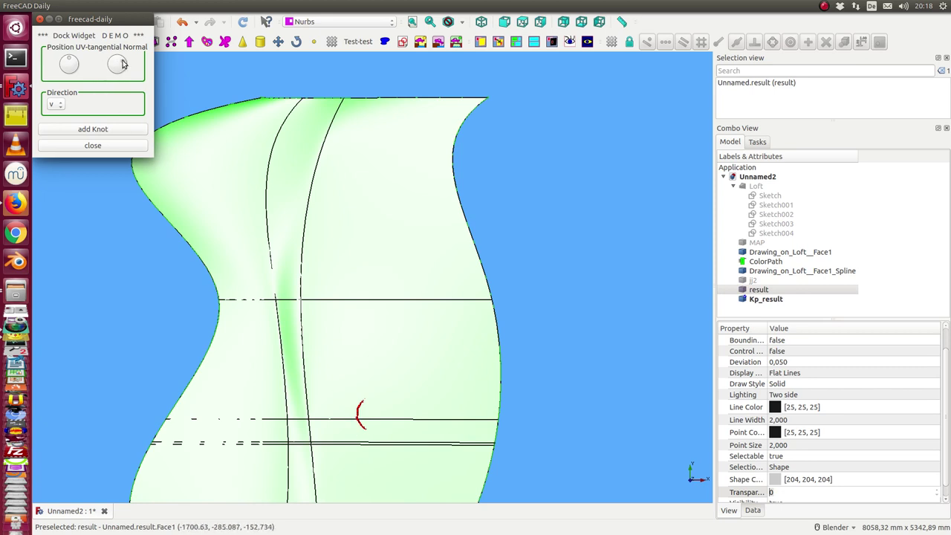
Insert two more v-direction knots at adjusted positions
{"action": "scroll", "coordinate": [123, 64], "scroll_direction": "down", "scroll_amount": 2}
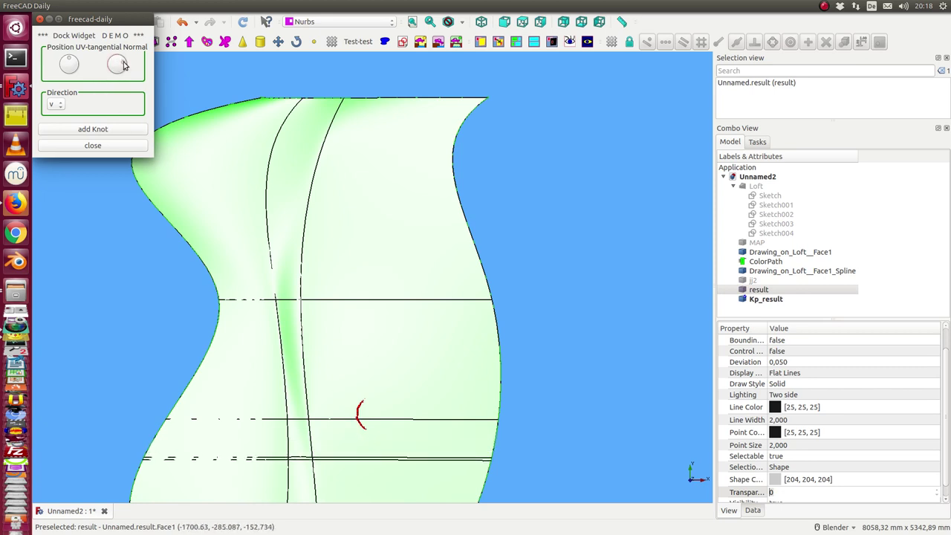
{"action": "scroll", "coordinate": [123, 65], "scroll_direction": "up", "scroll_amount": 1}
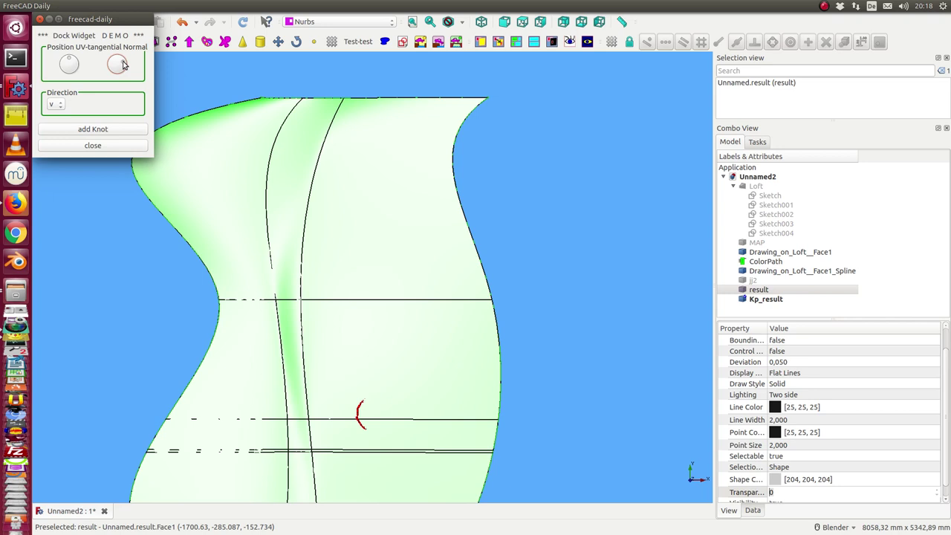
{"action": "scroll", "coordinate": [124, 64], "scroll_direction": "down", "scroll_amount": 1}
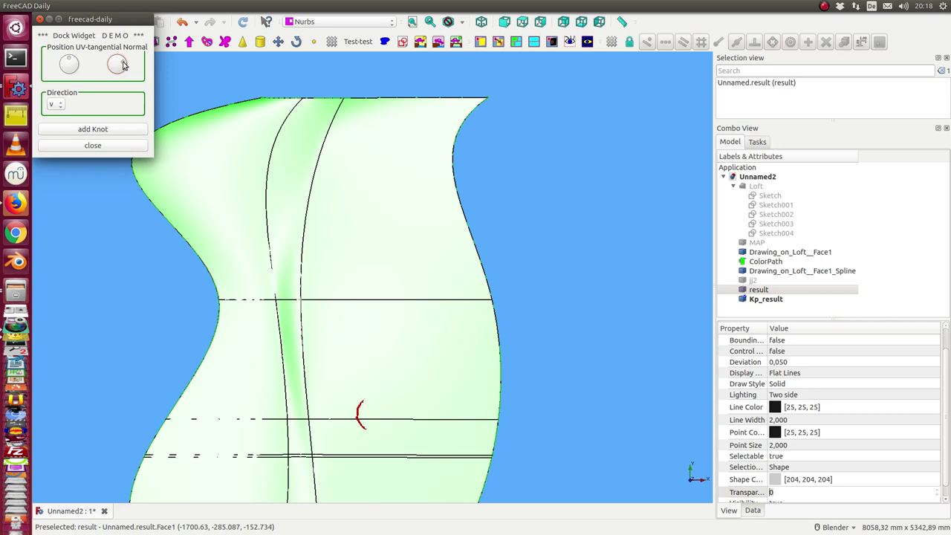
{"action": "left_click", "coordinate": [82, 130]}
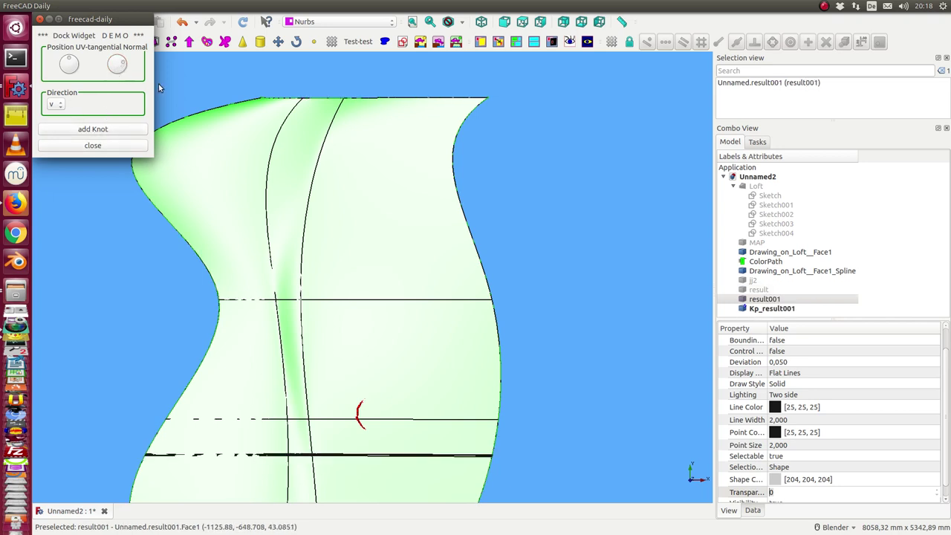
{"action": "scroll", "coordinate": [115, 52], "scroll_direction": "up", "scroll_amount": 8}
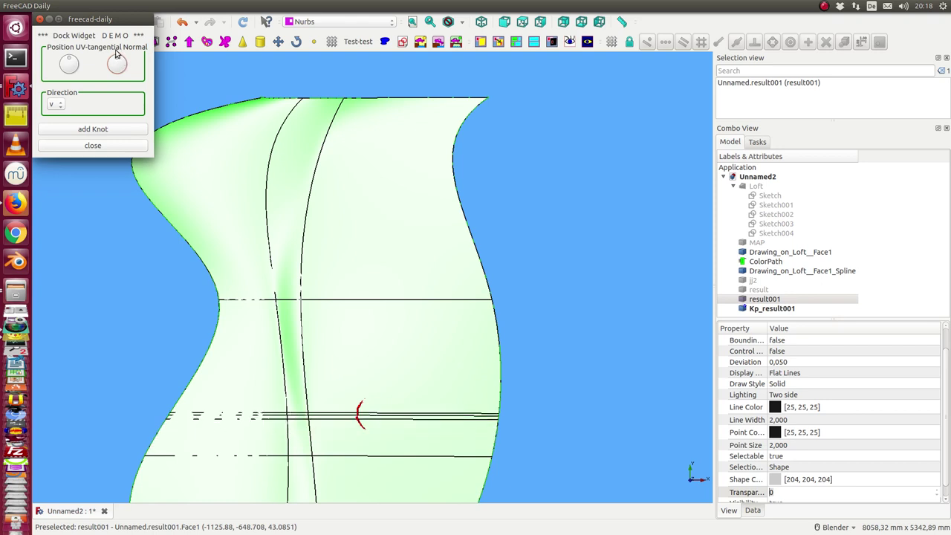
{"action": "scroll", "coordinate": [115, 52], "scroll_direction": "up", "scroll_amount": 4}
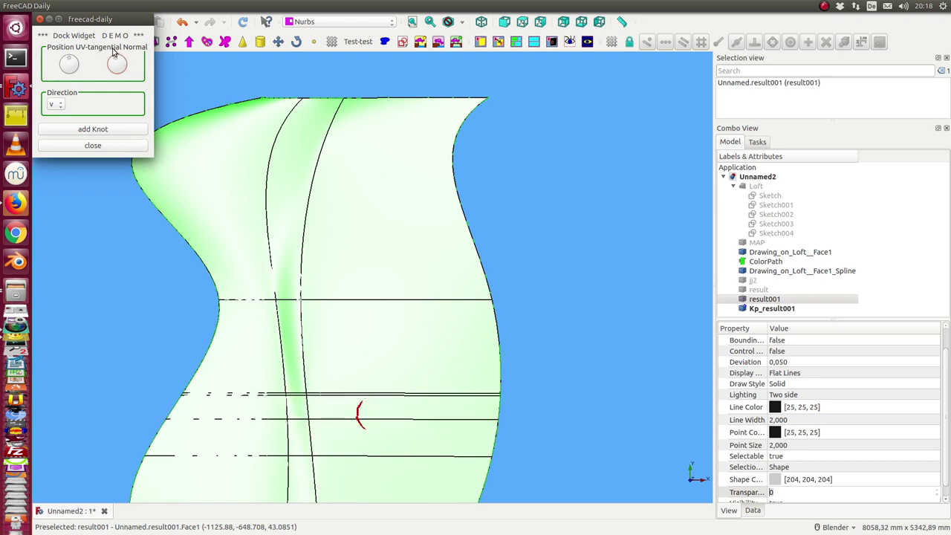
{"action": "left_click", "coordinate": [90, 131]}
Insert three u-direction knots and close the knot tool, leaving result005
{"action": "left_click", "coordinate": [61, 104]}
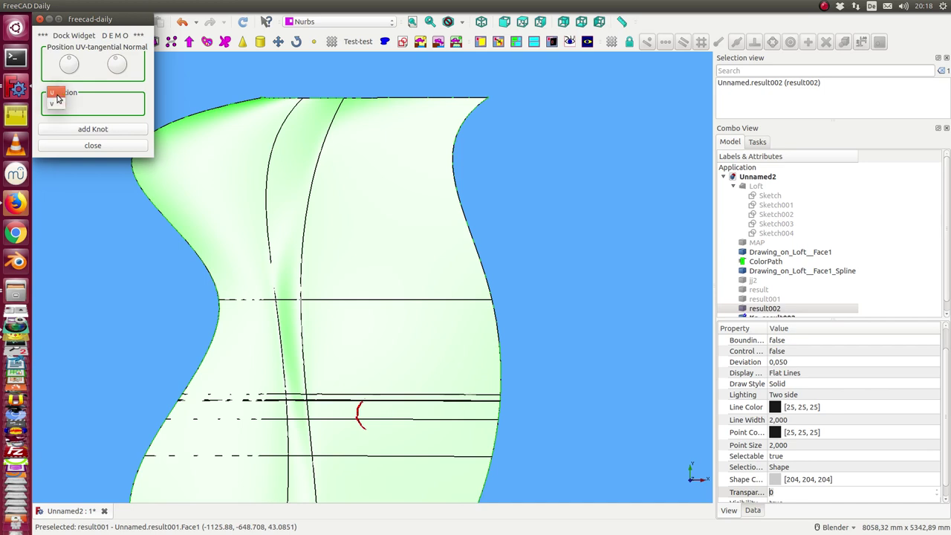
{"action": "left_click", "coordinate": [58, 99]}
{"action": "left_click_drag", "start_coordinate": [73, 61], "coordinate": [228, 151]}
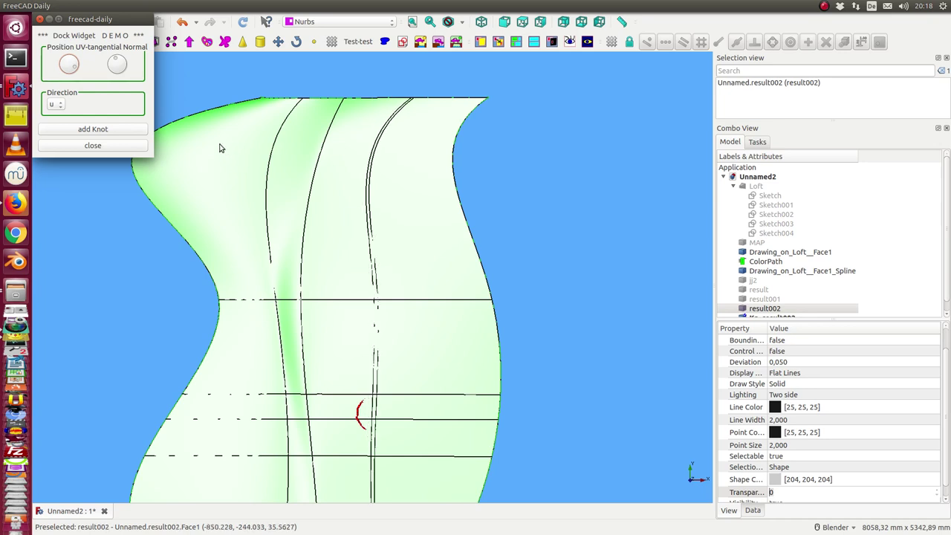
{"action": "left_click", "coordinate": [92, 128]}
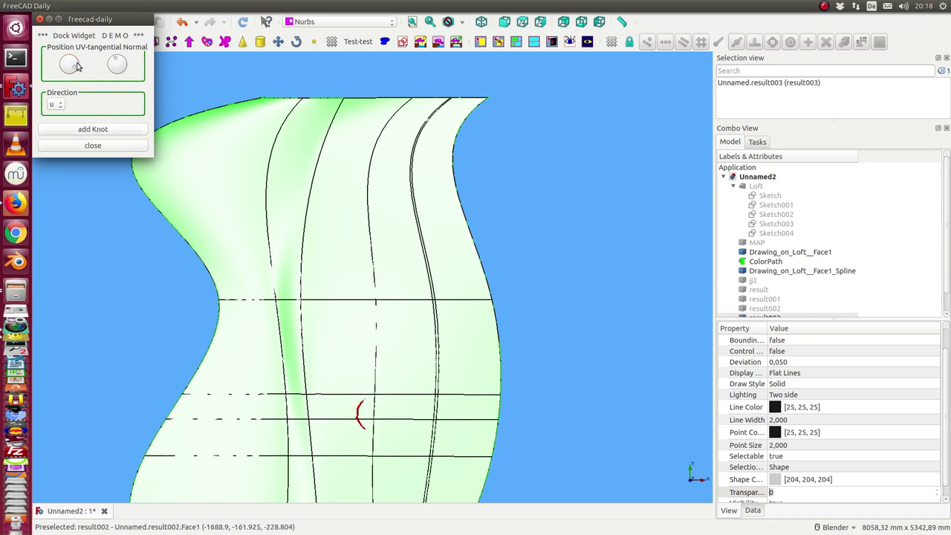
{"action": "left_click_drag", "start_coordinate": [75, 68], "coordinate": [83, 77]}
{"action": "left_click", "coordinate": [86, 129]}
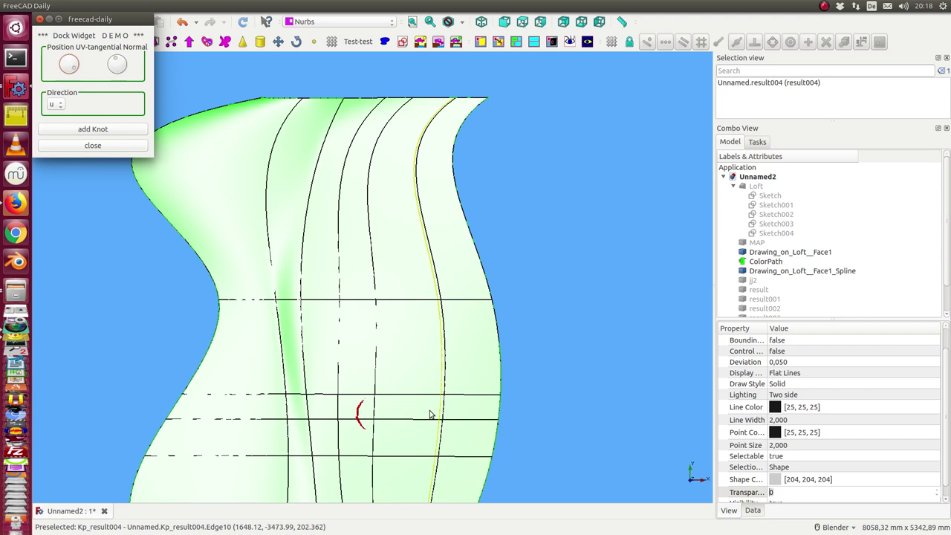
{"action": "left_click", "coordinate": [93, 129]}
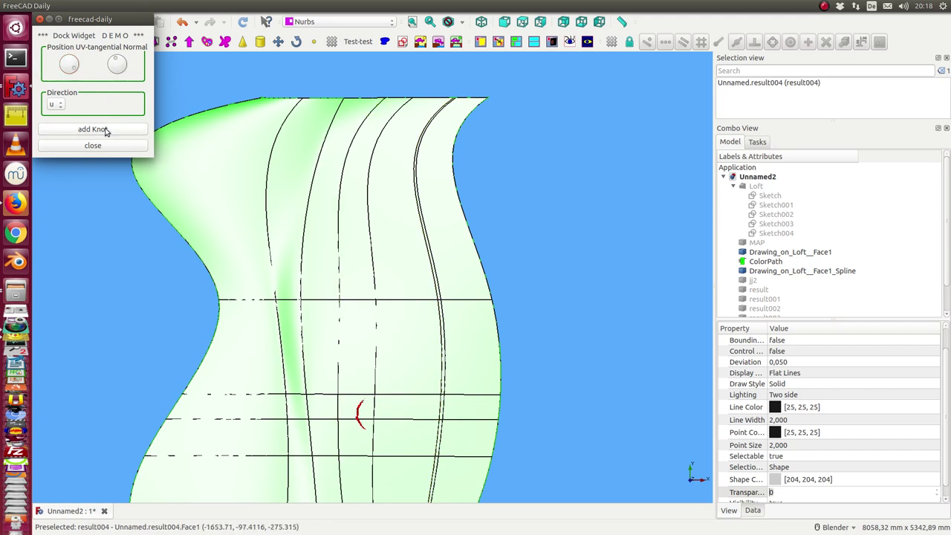
{"action": "left_click", "coordinate": [92, 145]}
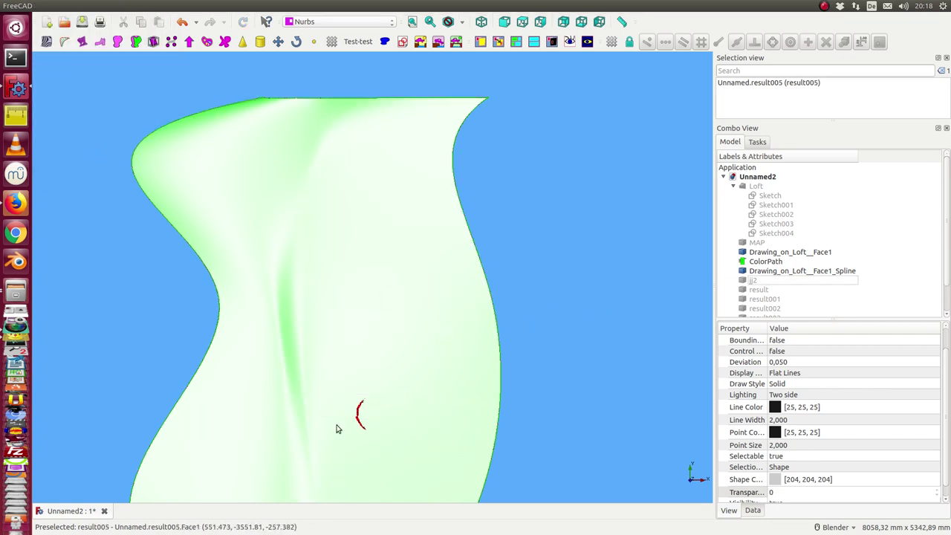
Open the Bezier Surface Editor on the knot-refined surface result005
{"action": "middle_click_drag", "start_coordinate": [335, 428], "coordinate": [385, 308]}
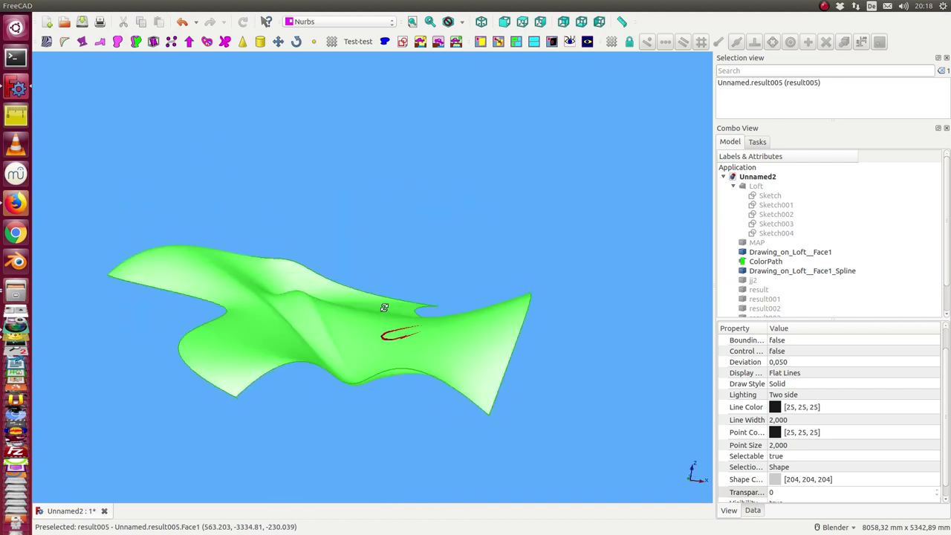
{"action": "scroll", "coordinate": [385, 308], "scroll_direction": "up", "scroll_amount": 5}
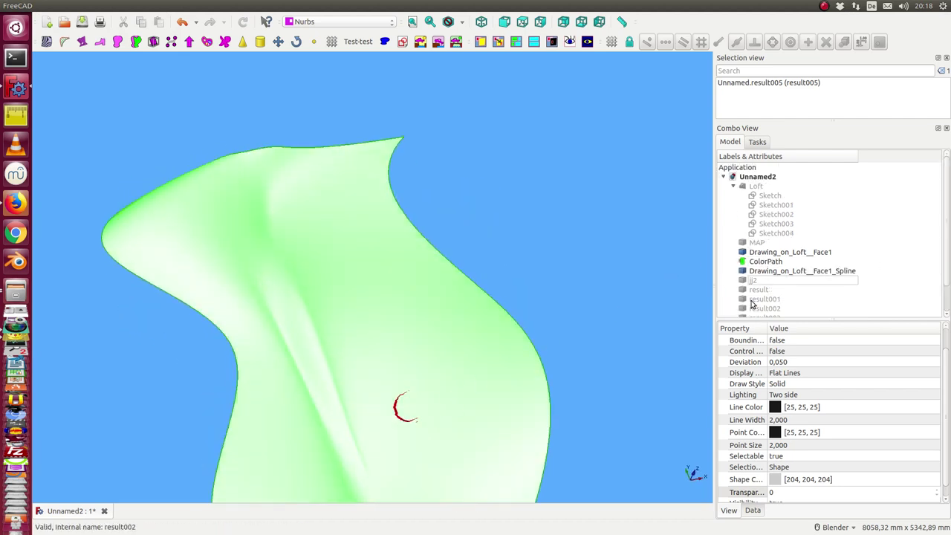
{"action": "scroll", "coordinate": [781, 285], "scroll_direction": "down", "scroll_amount": 1}
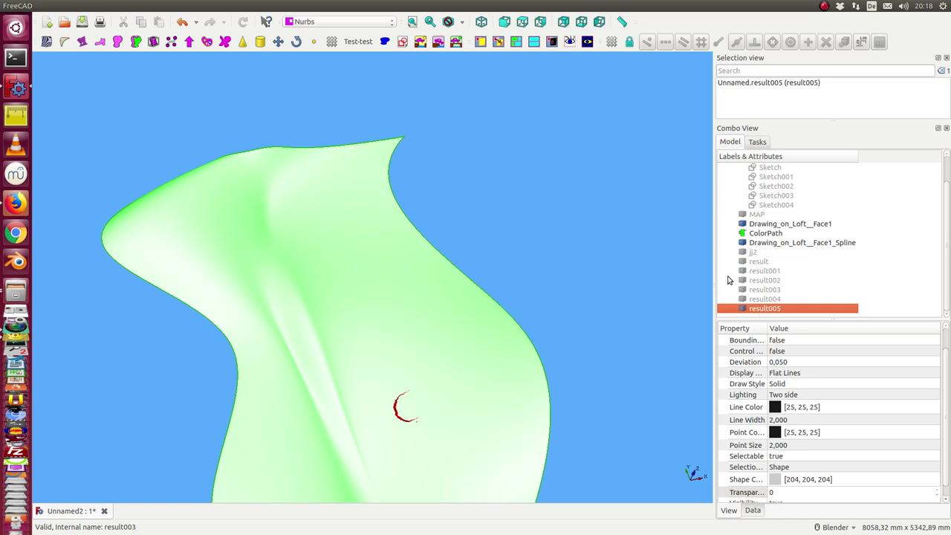
{"action": "left_click", "coordinate": [595, 6]}
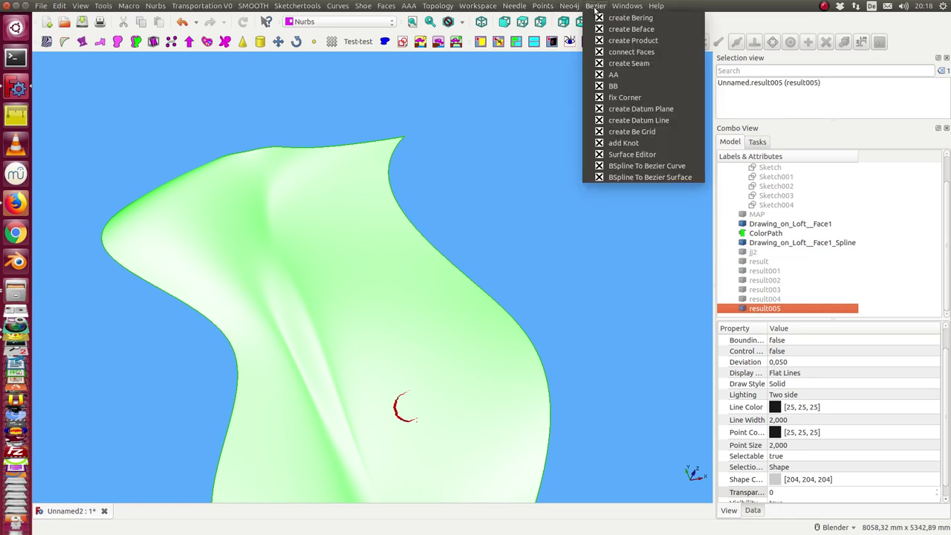
{"action": "left_click", "coordinate": [630, 155]}
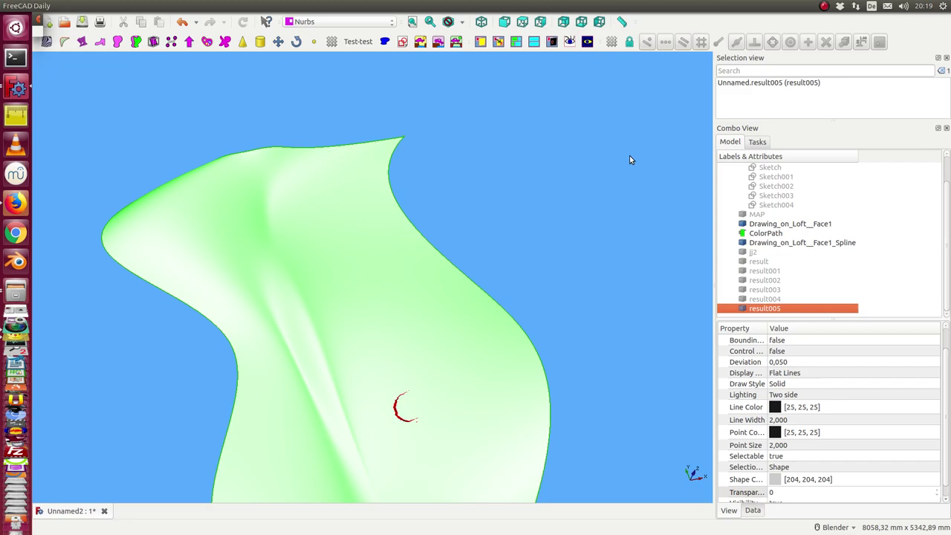
Rotate the view and hide the result005 surface
{"action": "middle_click_drag", "start_coordinate": [524, 227], "coordinate": [656, 202]}
{"action": "scroll", "coordinate": [552, 230], "scroll_direction": "down", "scroll_amount": 3}
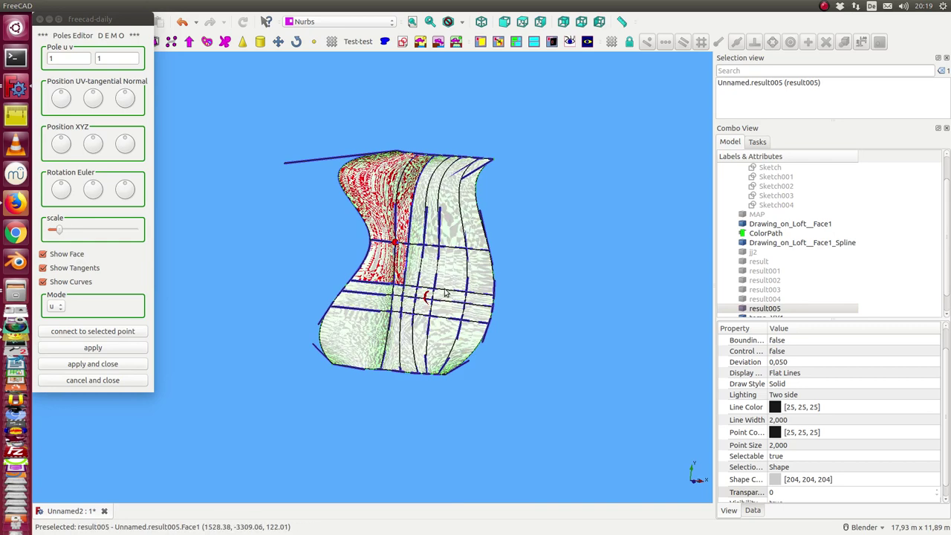
{"action": "scroll", "coordinate": [372, 278], "scroll_direction": "up", "scroll_amount": 4}
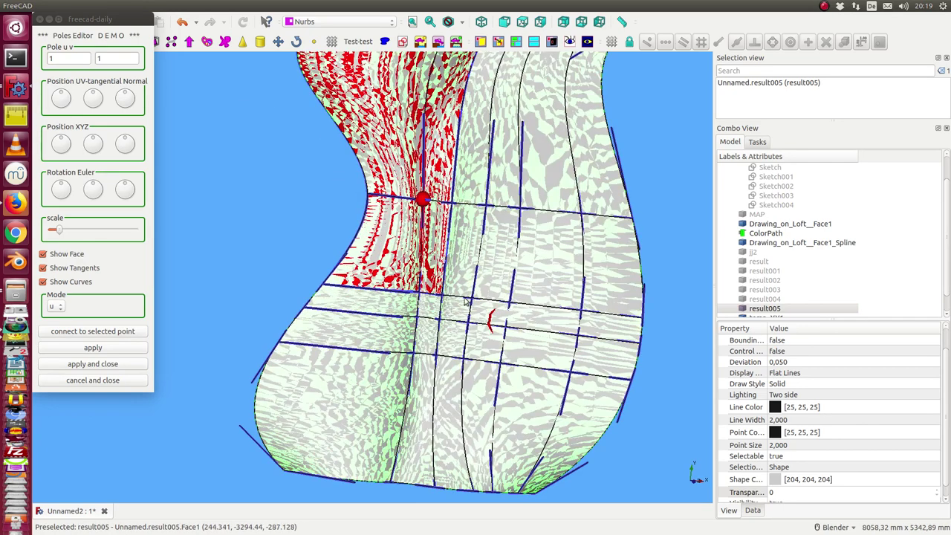
{"action": "scroll", "coordinate": [780, 292], "scroll_direction": "down", "scroll_amount": 1}
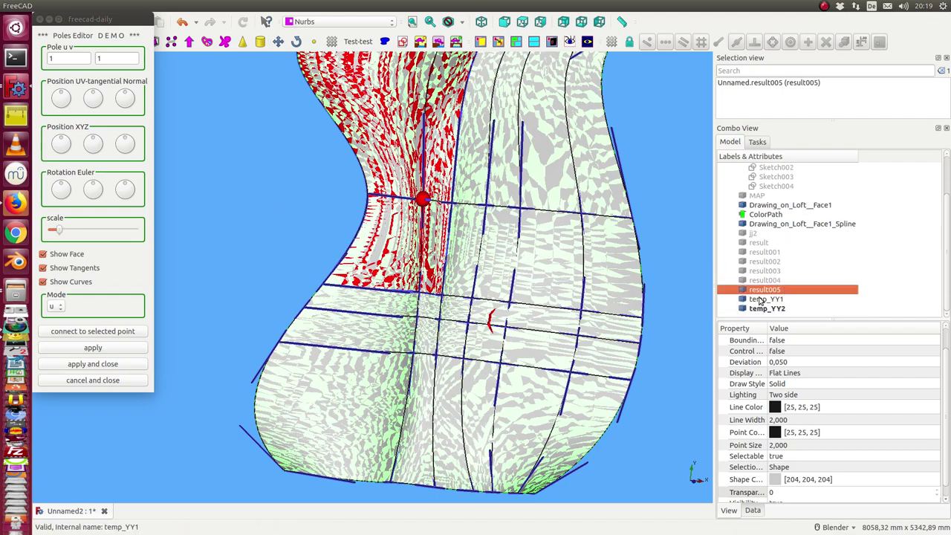
{"action": "key", "text": "space"}
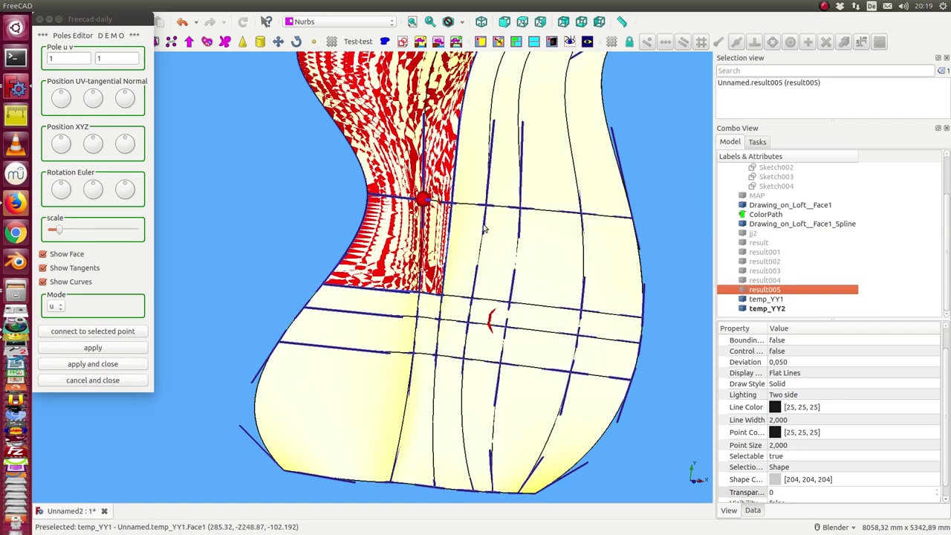
{"action": "scroll", "coordinate": [372, 277], "scroll_direction": "down", "scroll_amount": 2}
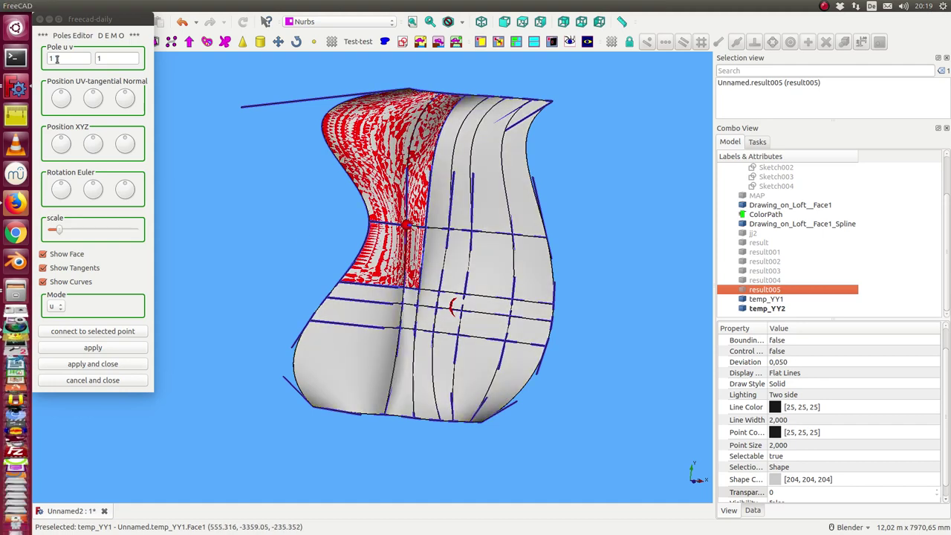
Pick the pole at u 4, v 3 in the Poles Editor
{"action": "left_click", "coordinate": [66, 58]}
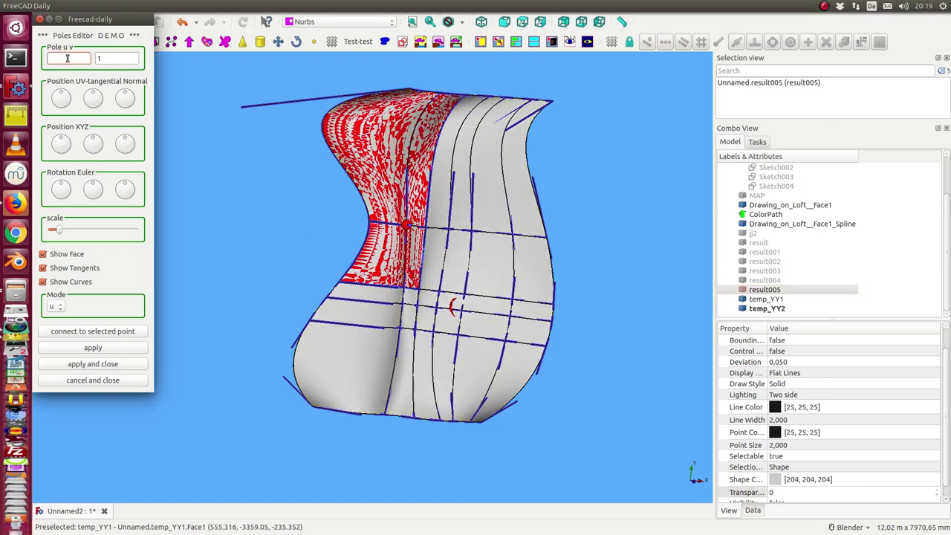
{"action": "type", "text": "4"}
{"action": "left_click", "coordinate": [110, 59]}
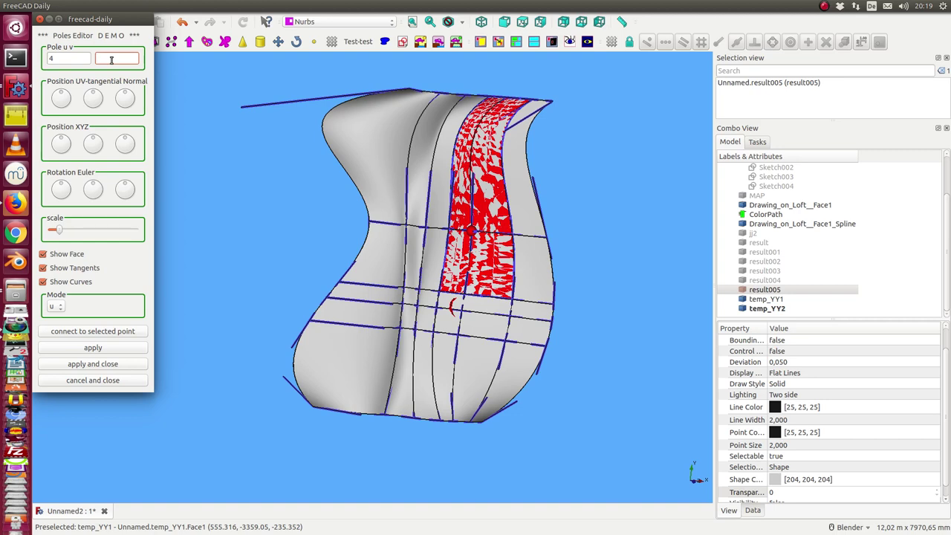
{"action": "type", "text": "3"}
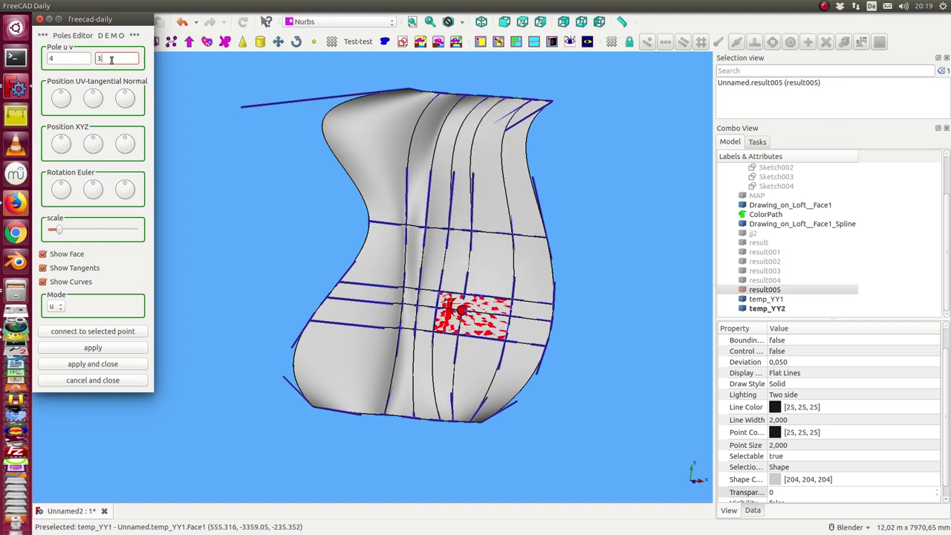
{"action": "left_click", "coordinate": [460, 313]}
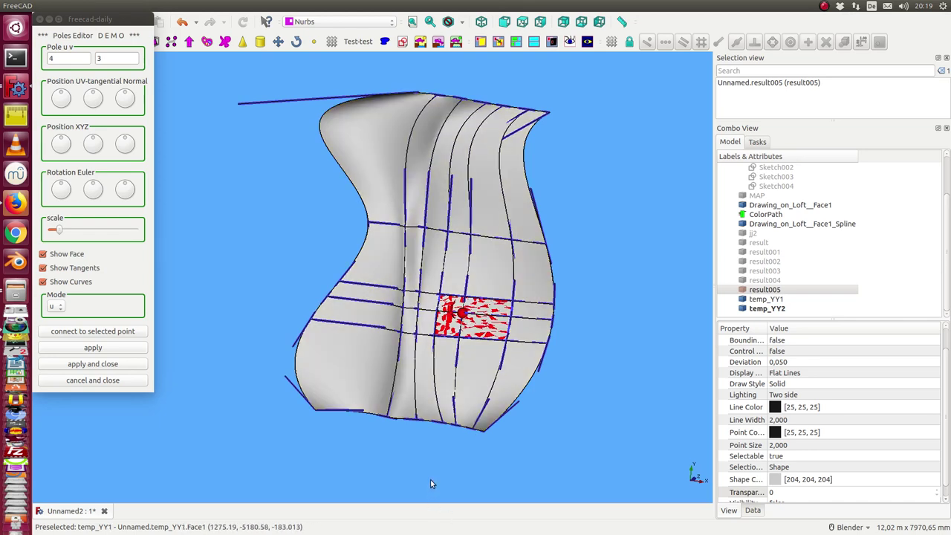
Push the selected pole out along the surface normal to start a bump
{"action": "middle_click_drag", "start_coordinate": [430, 479], "coordinate": [416, 416]}
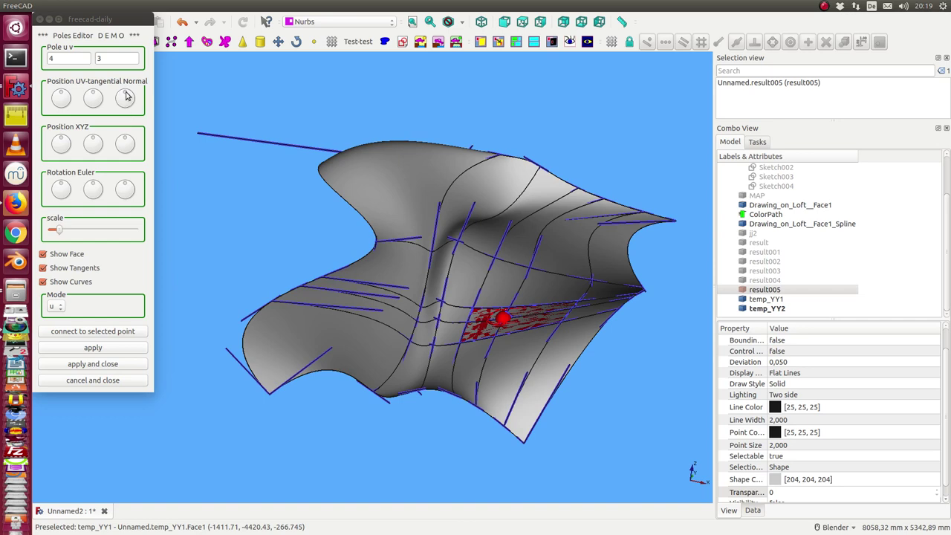
{"action": "left_click_drag", "start_coordinate": [126, 95], "coordinate": [130, 96]}
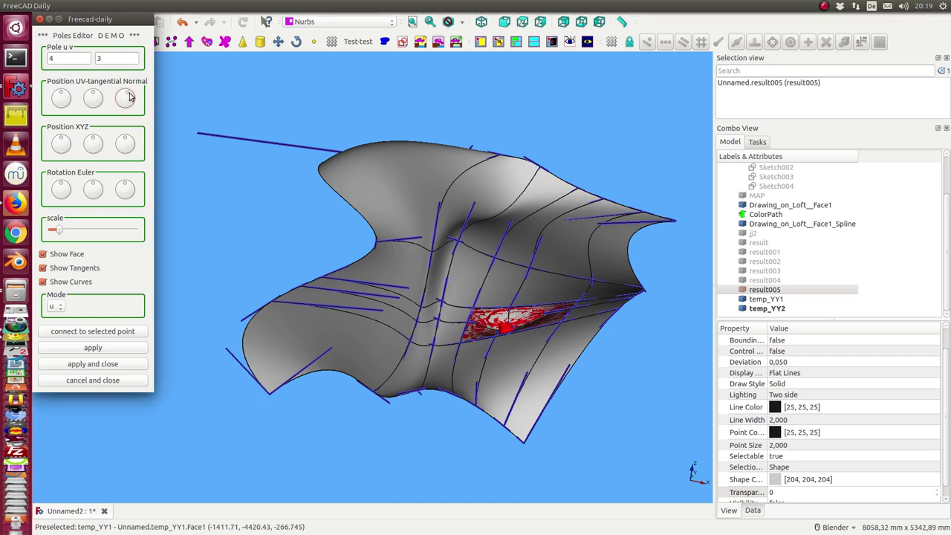
{"action": "middle_click_drag", "start_coordinate": [389, 456], "coordinate": [330, 363]}
{"action": "left_click", "coordinate": [123, 101]}
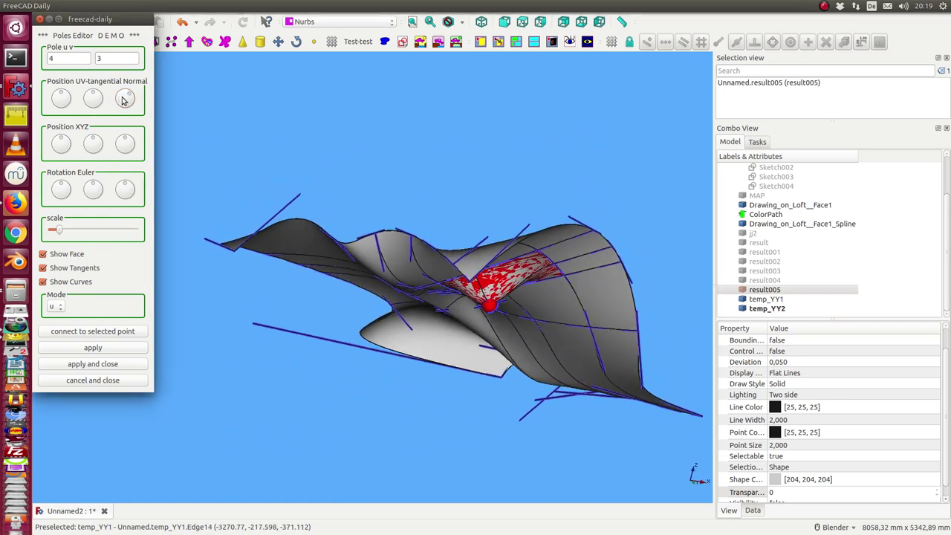
{"action": "scroll", "coordinate": [123, 100], "scroll_direction": "up", "scroll_amount": 3}
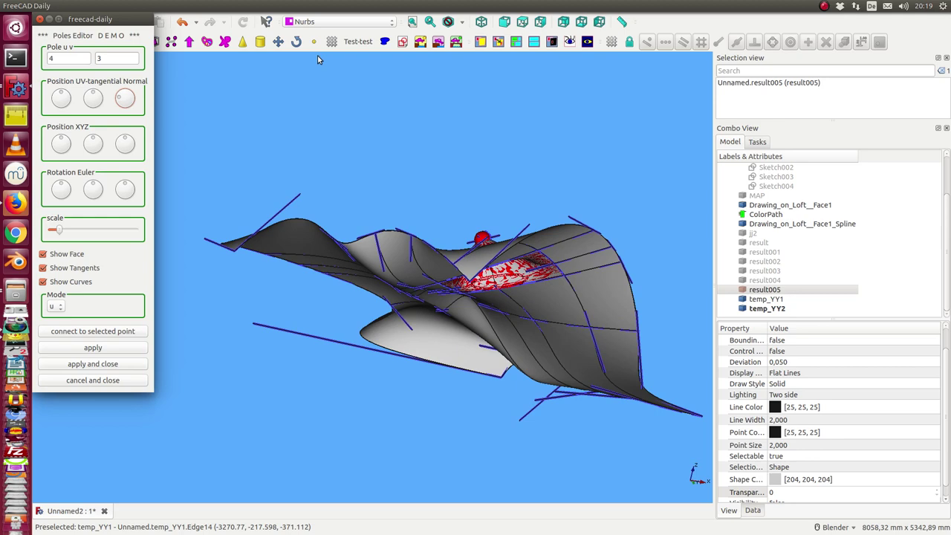
{"action": "middle_click_drag", "start_coordinate": [317, 60], "coordinate": [390, 108]}
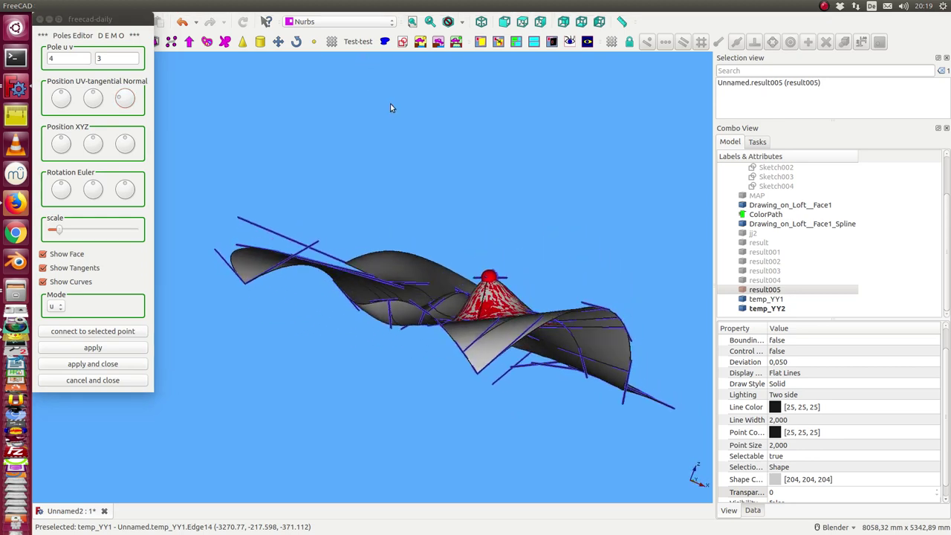
{"action": "key", "text": "Up"}
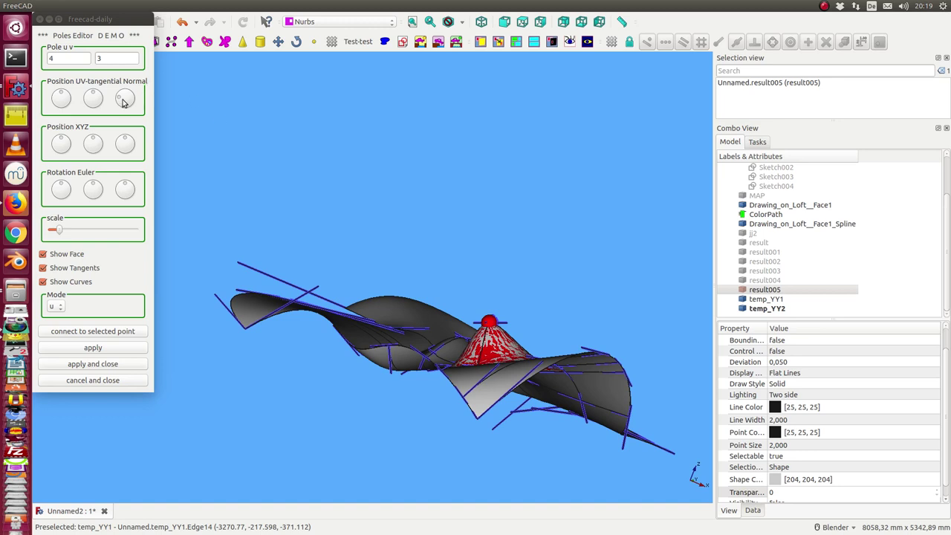
Raise the pole higher into a small cone-shaped mountain and inspect it
{"action": "left_click", "coordinate": [123, 102]}
{"action": "scroll", "coordinate": [123, 102], "scroll_direction": "up", "scroll_amount": 3}
{"action": "scroll", "coordinate": [123, 102], "scroll_direction": "down", "scroll_amount": 1}
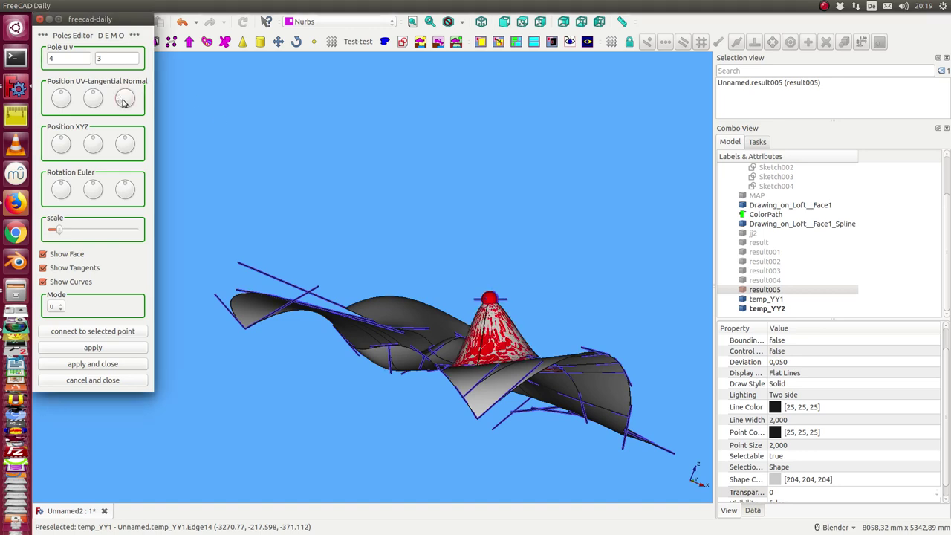
{"action": "scroll", "coordinate": [124, 102], "scroll_direction": "down", "scroll_amount": 1}
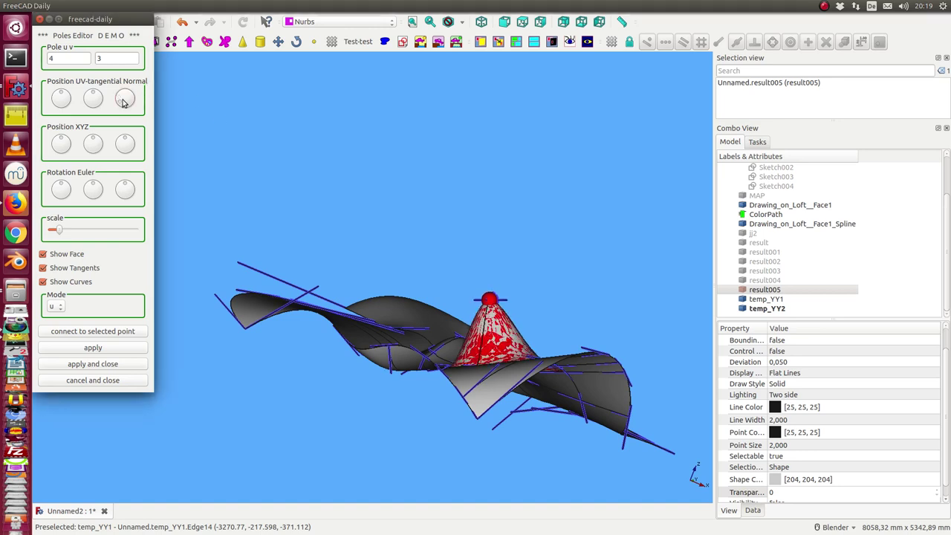
{"action": "scroll", "coordinate": [123, 102], "scroll_direction": "down", "scroll_amount": 1}
{"action": "scroll", "coordinate": [124, 101], "scroll_direction": "down", "scroll_amount": 1}
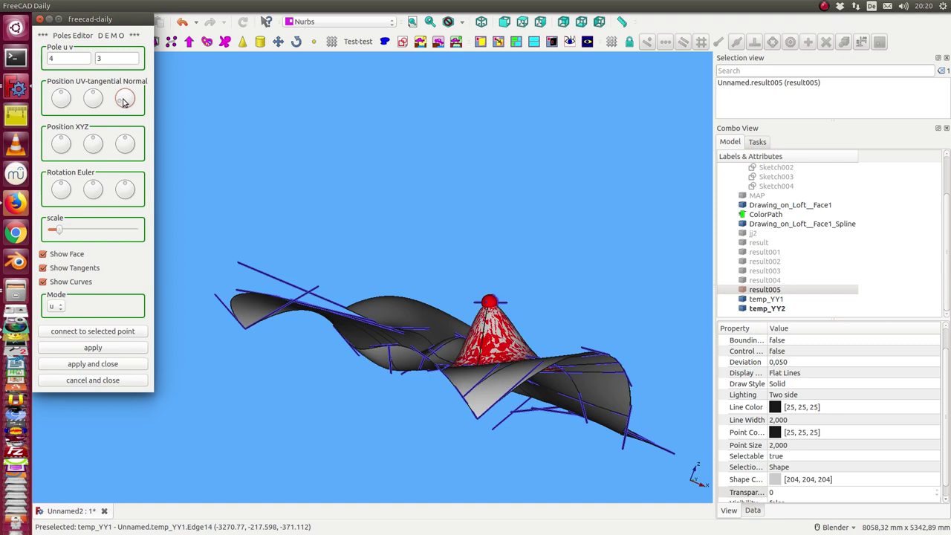
{"action": "scroll", "coordinate": [123, 102], "scroll_direction": "down", "scroll_amount": 1}
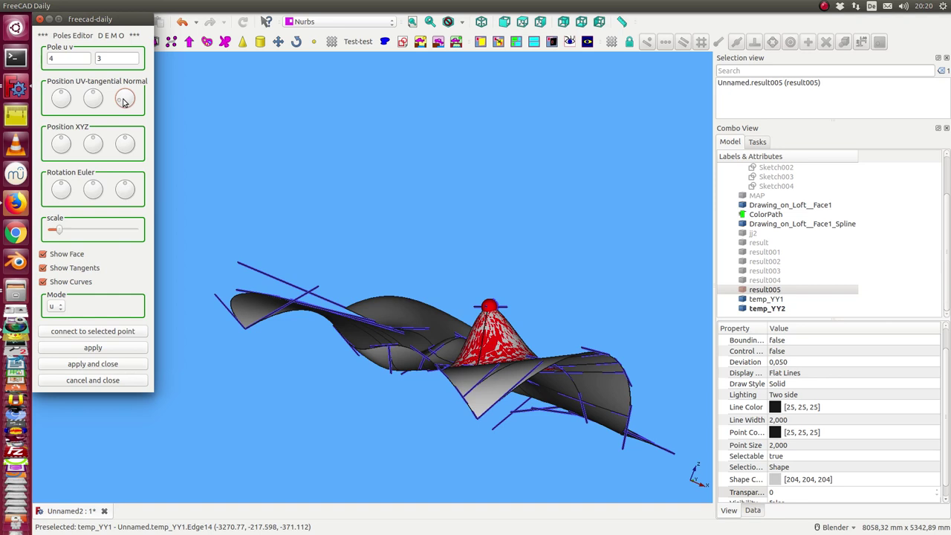
{"action": "scroll", "coordinate": [124, 102], "scroll_direction": "down", "scroll_amount": 1}
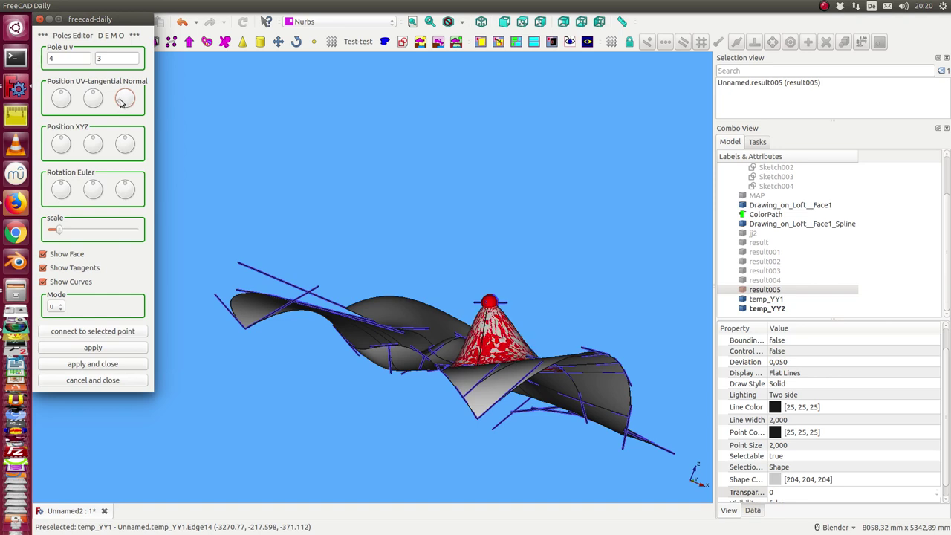
{"action": "scroll", "coordinate": [121, 101], "scroll_direction": "up", "scroll_amount": 1}
{"action": "scroll", "coordinate": [122, 107], "scroll_direction": "down", "scroll_amount": 3}
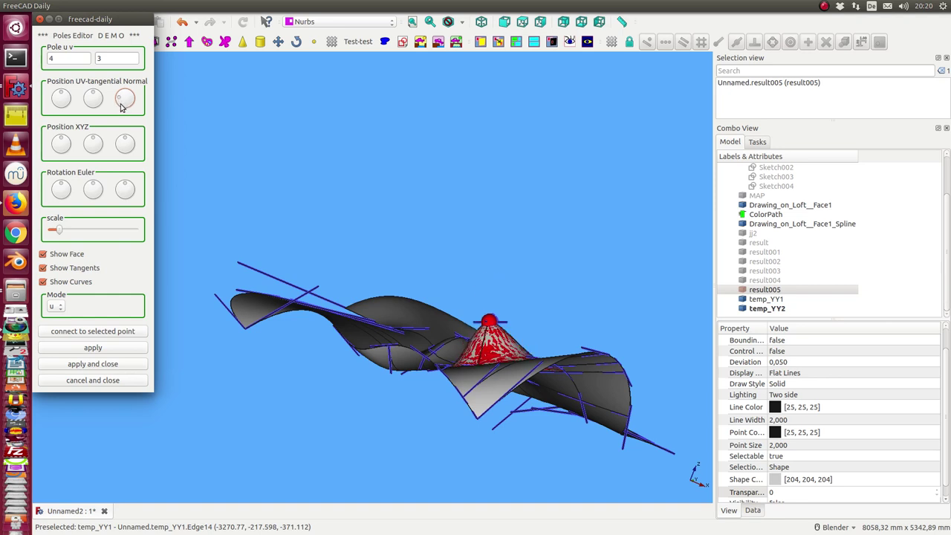
{"action": "scroll", "coordinate": [119, 101], "scroll_direction": "down", "scroll_amount": 1}
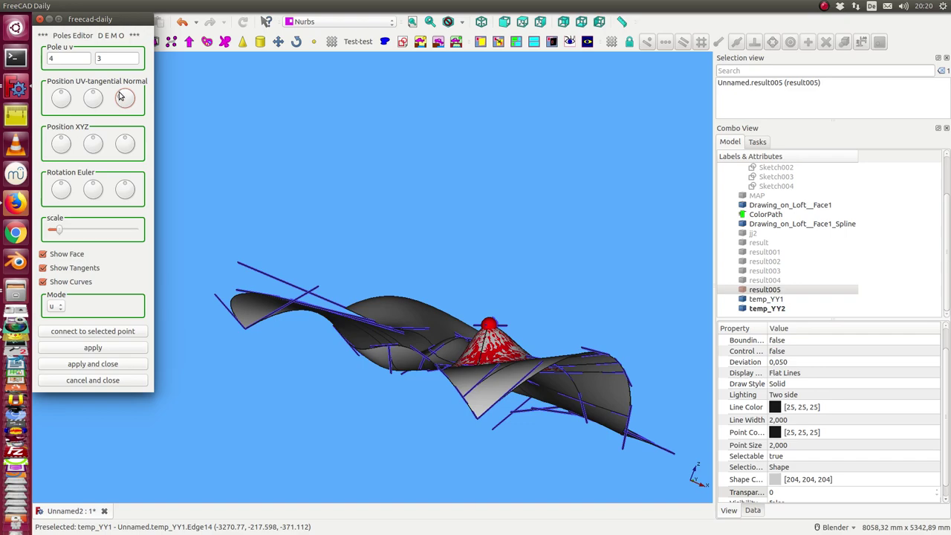
{"action": "middle_click_drag", "start_coordinate": [382, 136], "coordinate": [431, 332]}
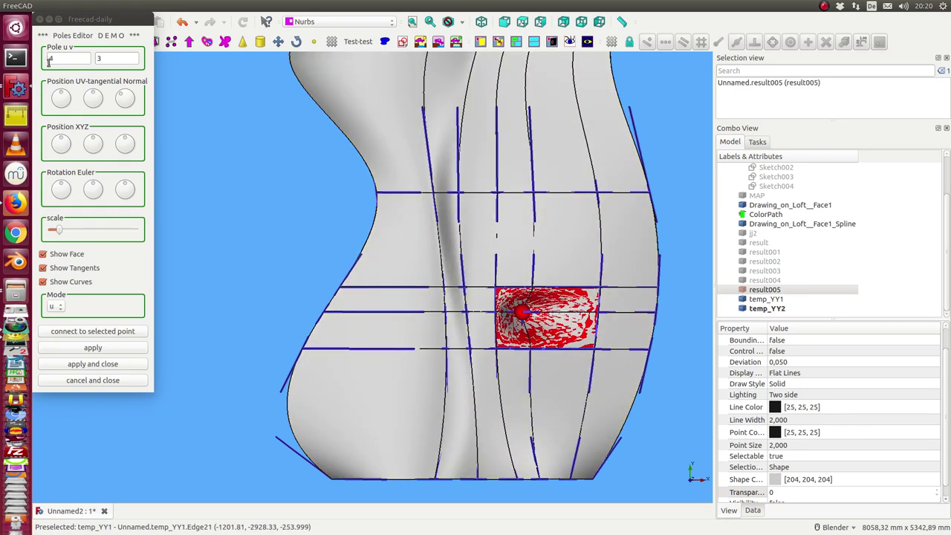
Nudge the pole slightly along X and check the bump from a tilted angle
{"action": "left_click", "coordinate": [62, 141]}
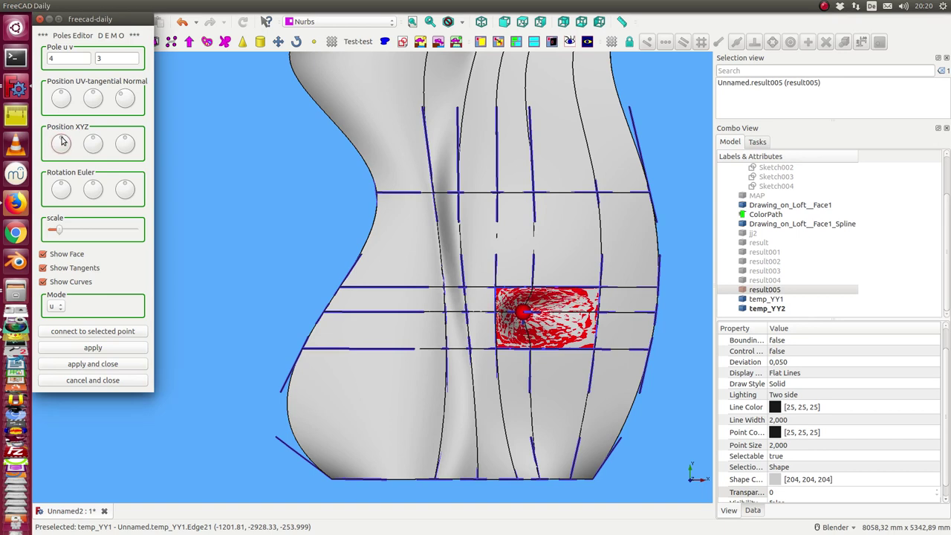
{"action": "left_click_drag", "start_coordinate": [64, 141], "coordinate": [67, 143]}
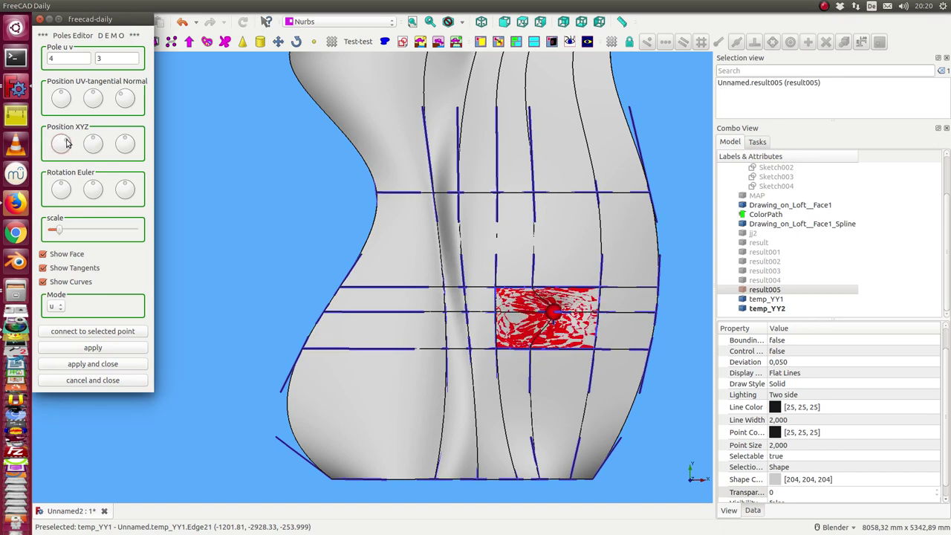
{"action": "middle_click_drag", "start_coordinate": [357, 386], "coordinate": [394, 421]}
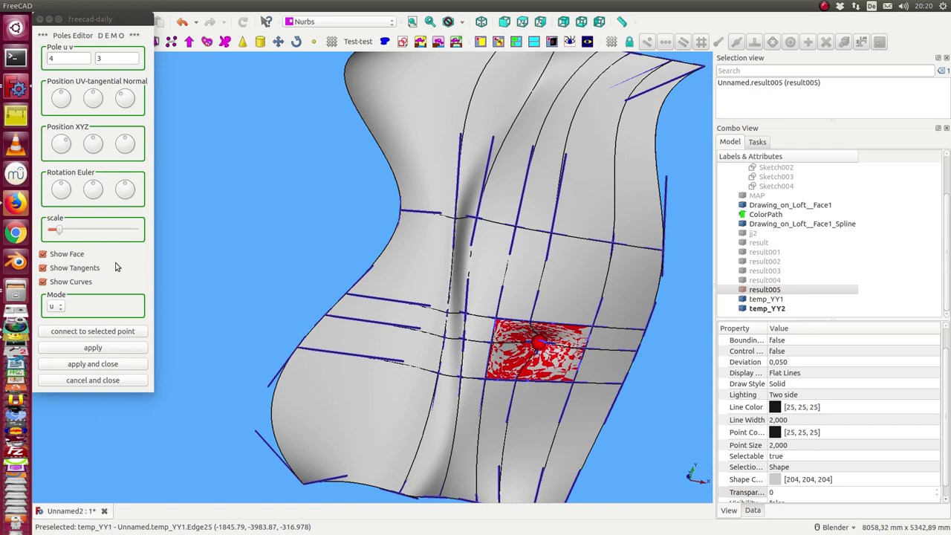
{"action": "left_click", "coordinate": [94, 365]}
Apply the pole edit to create result006 with the bump
{"action": "left_click", "coordinate": [93, 363]}
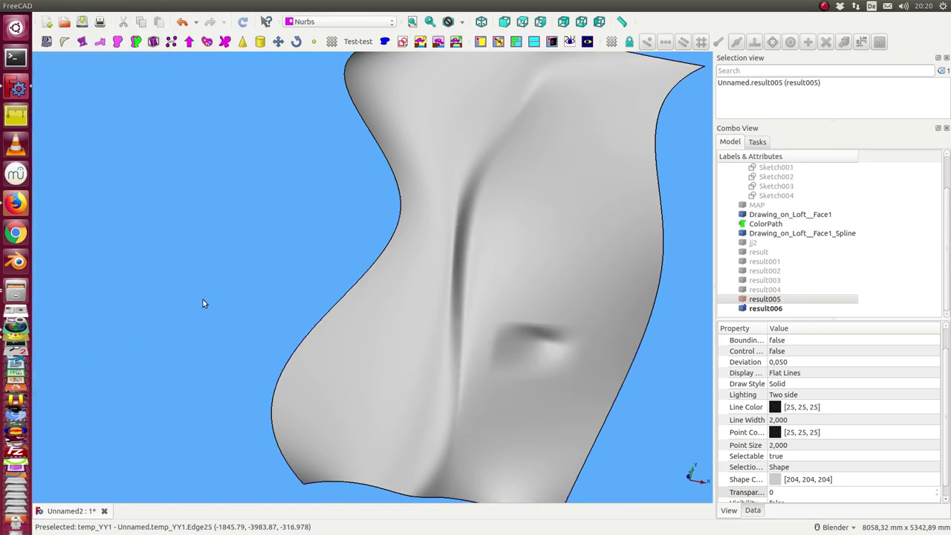
{"action": "scroll", "coordinate": [203, 301], "scroll_direction": "down", "scroll_amount": 8}
{"action": "middle_click_drag", "start_coordinate": [218, 244], "coordinate": [452, 430]}
{"action": "scroll", "coordinate": [404, 372], "scroll_direction": "up", "scroll_amount": 6}
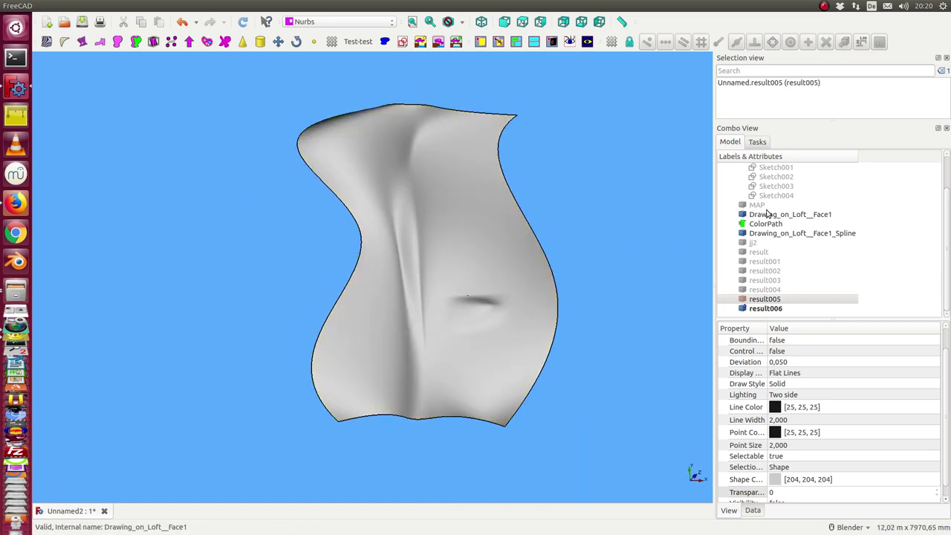
{"action": "scroll", "coordinate": [779, 245], "scroll_direction": "up", "scroll_amount": 2}
Compare result006 against the original Loft by toggling visibility, then hide the Loft
{"action": "left_click", "coordinate": [758, 186]}
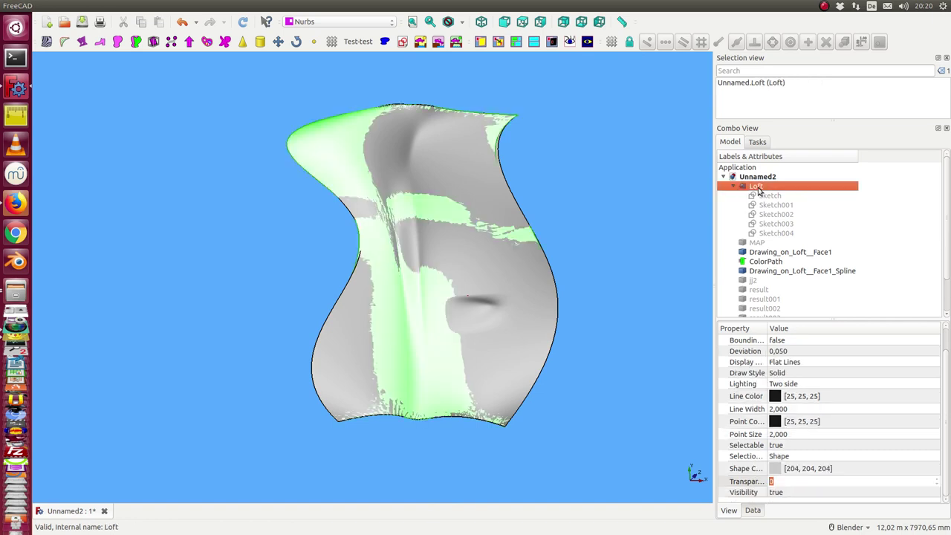
{"action": "middle_click_drag", "start_coordinate": [661, 394], "coordinate": [639, 286]}
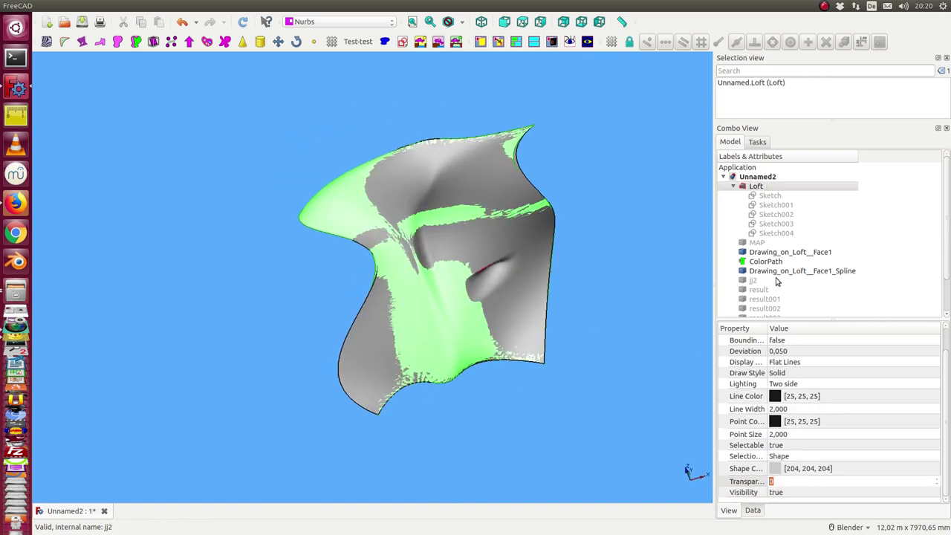
{"action": "scroll", "coordinate": [777, 284], "scroll_direction": "down", "scroll_amount": 2}
{"action": "left_click", "coordinate": [766, 308]}
{"action": "key", "text": "space"}
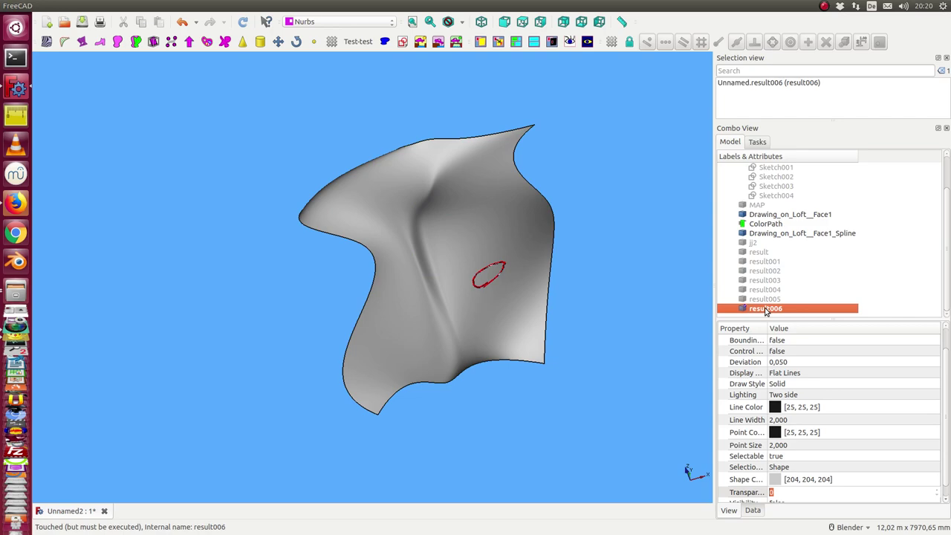
{"action": "key", "text": "space"}
{"action": "middle_click_drag", "start_coordinate": [622, 338], "coordinate": [385, 342]}
{"action": "scroll", "coordinate": [770, 187], "scroll_direction": "up", "scroll_amount": 2}
{"action": "left_click", "coordinate": [770, 187]}
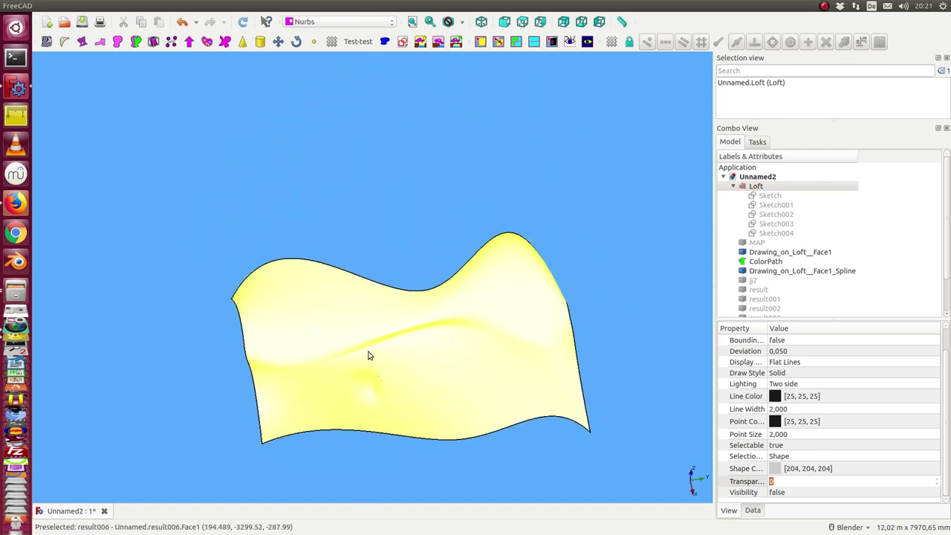
{"action": "scroll", "coordinate": [370, 355], "scroll_direction": "down", "scroll_amount": 2}
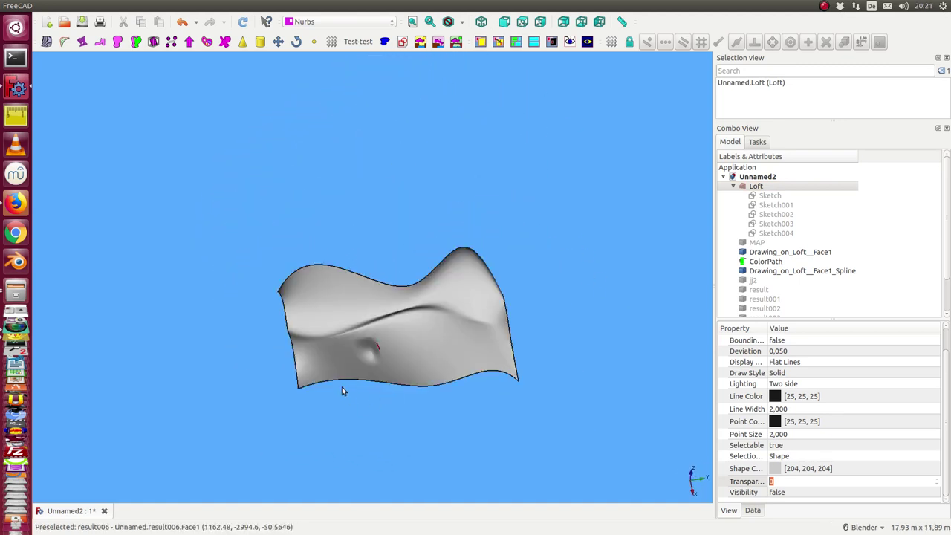
Run the Zebra Tool to stripe result006 and zoom in on the mountain's curvature
{"action": "left_click", "coordinate": [46, 42]}
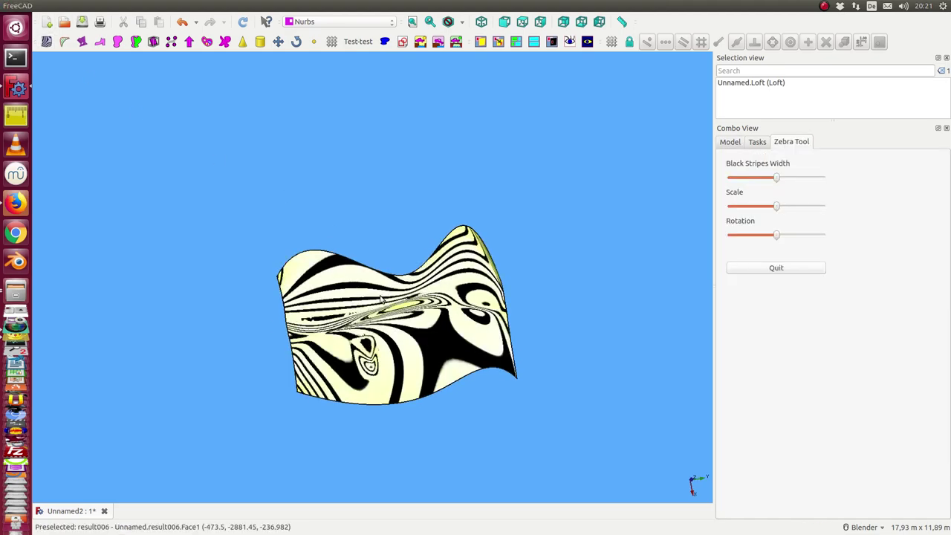
{"action": "scroll", "coordinate": [381, 298], "scroll_direction": "up", "scroll_amount": 3}
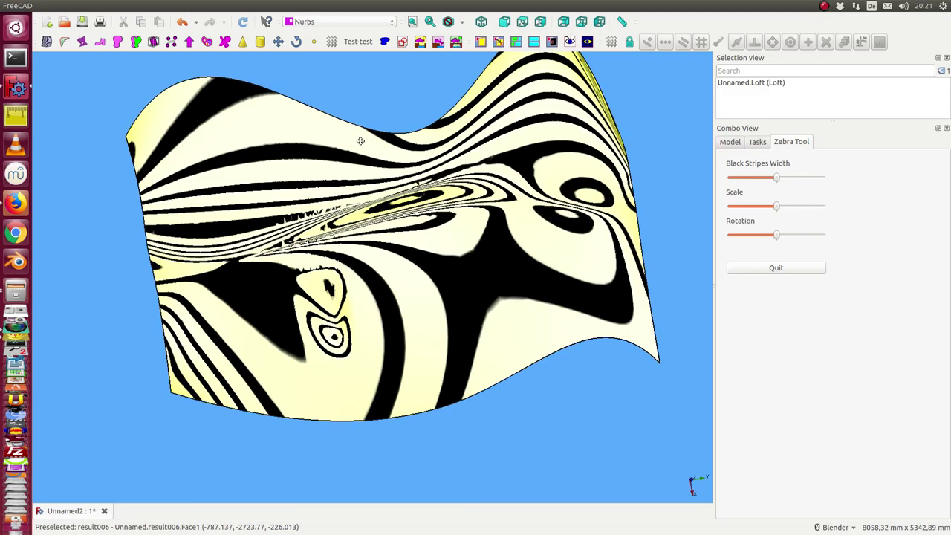